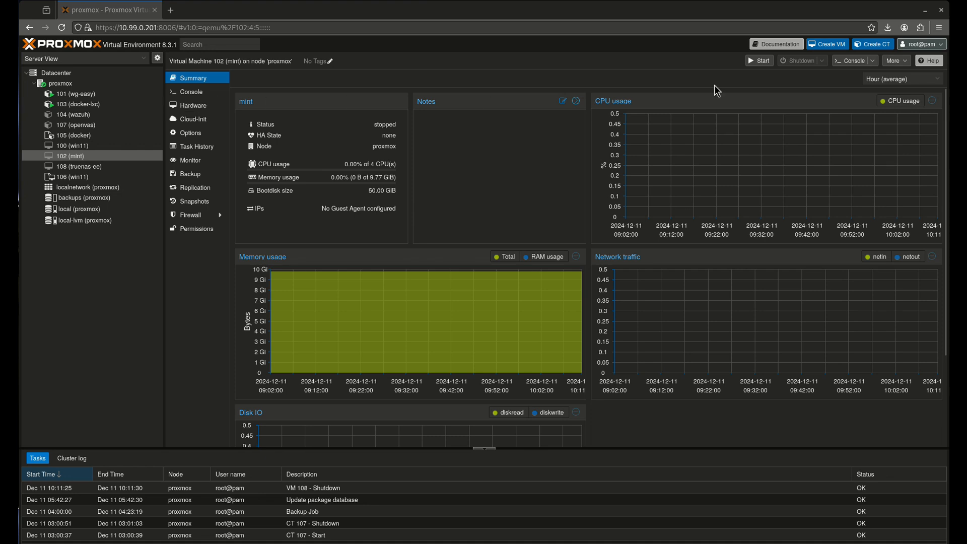
Start VM 102 (mint) and view its console showing the Linux Mint 22 boot menu
click(759, 61)
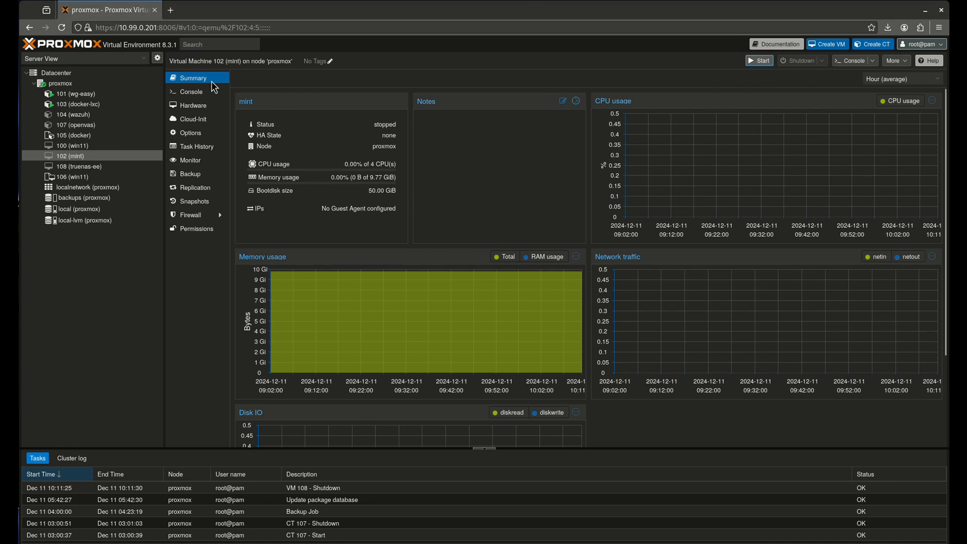
click(190, 92)
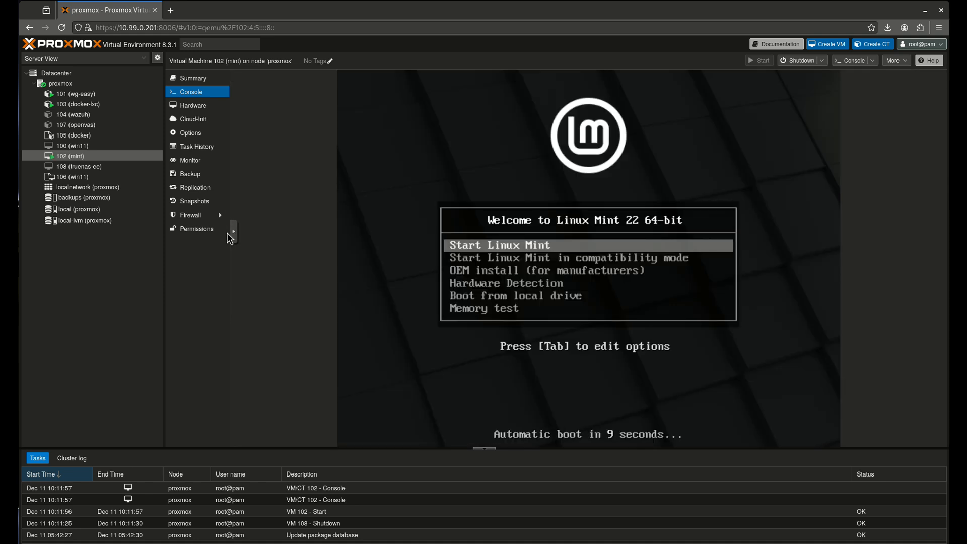
Boot the live Linux Mint session, dismiss the network notice, and launch the installer
key(Return)
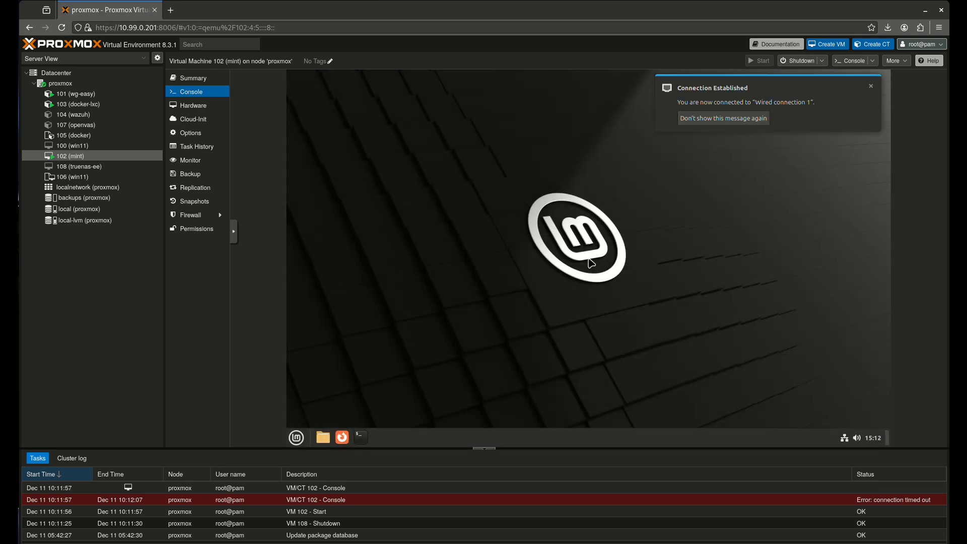
click(760, 120)
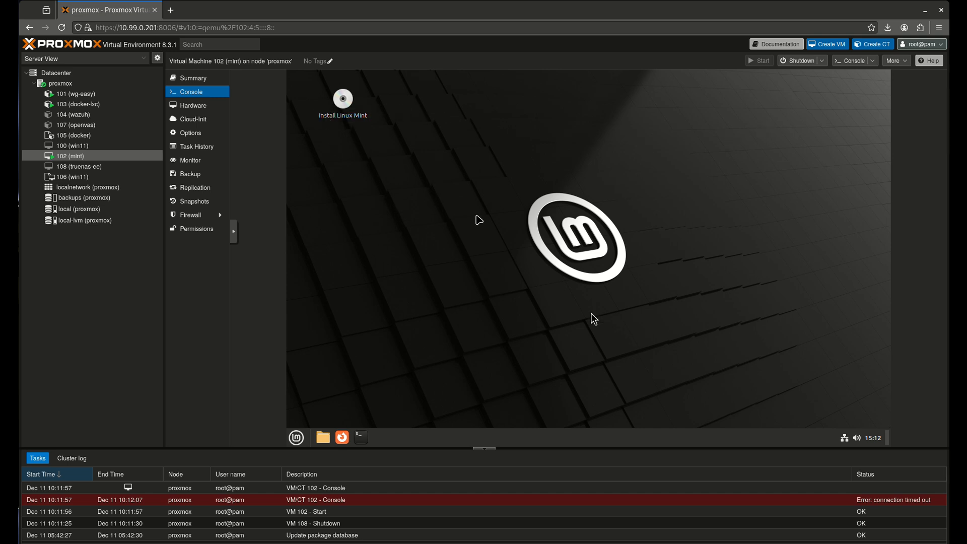
click(322, 438)
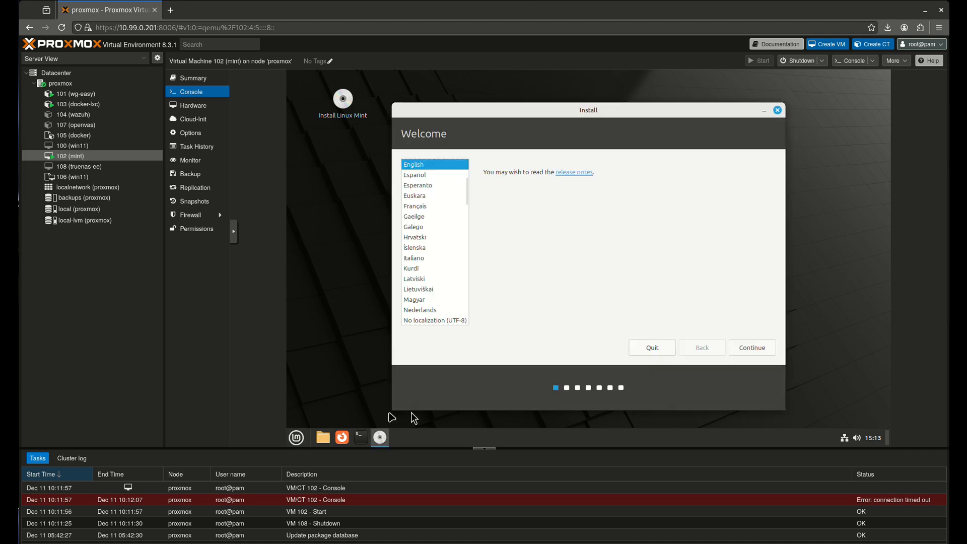
Keep English language and English (US) keyboard, and opt in to multimedia codecs
click(748, 349)
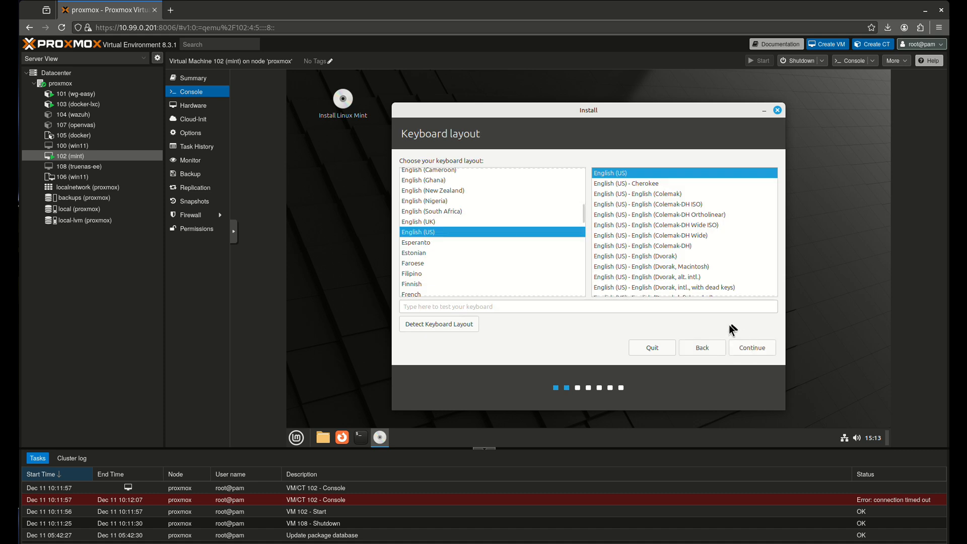
click(749, 349)
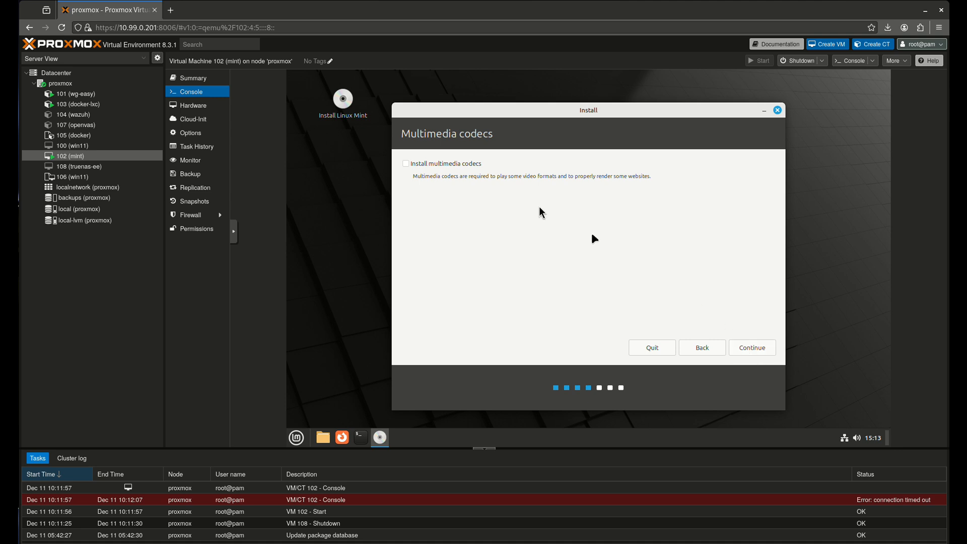
click(467, 162)
click(741, 351)
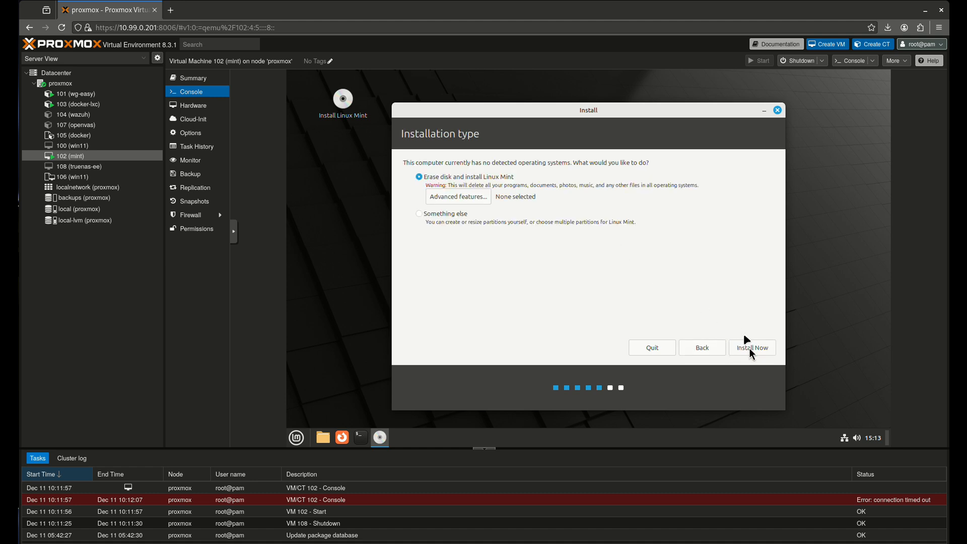
Erase the whole disk for the install, confirm partition changes, and accept New York time zone
click(747, 350)
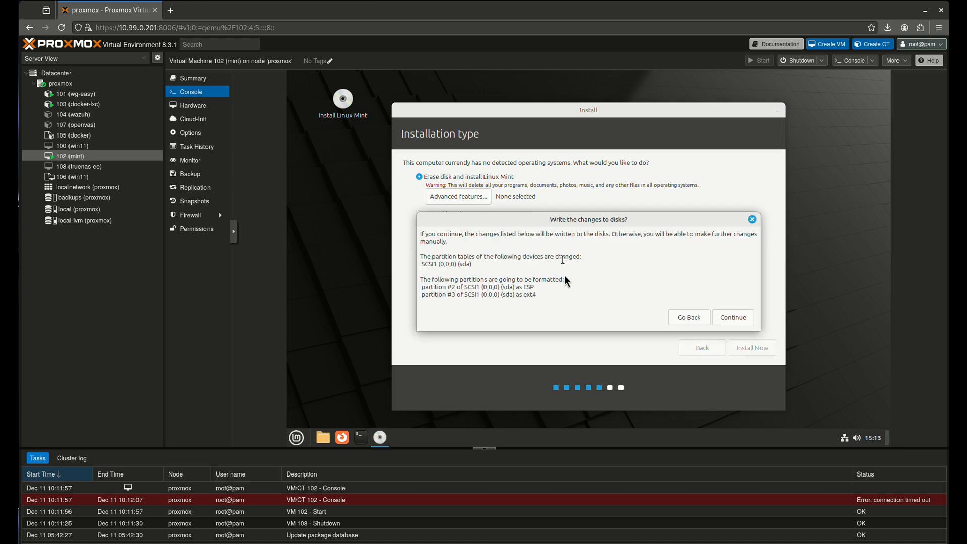
click(746, 317)
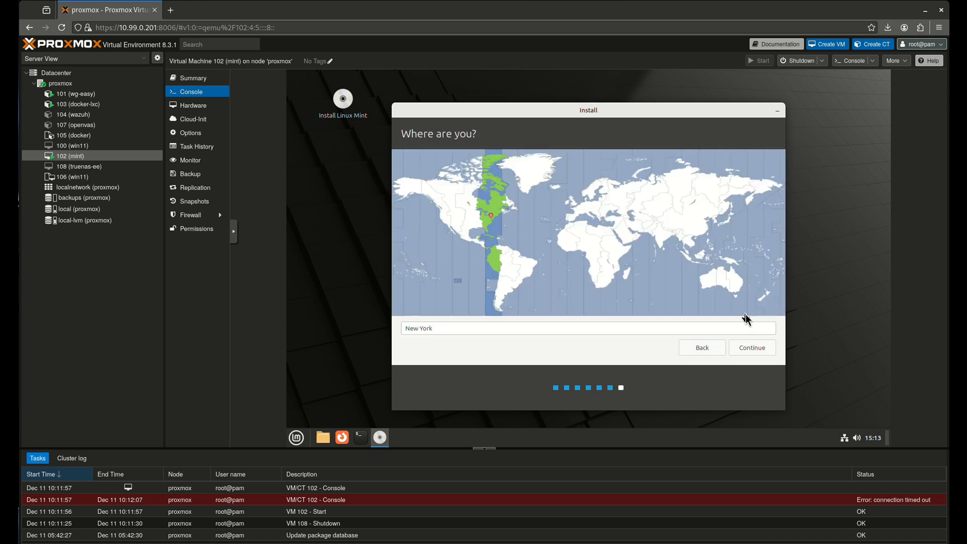
click(756, 353)
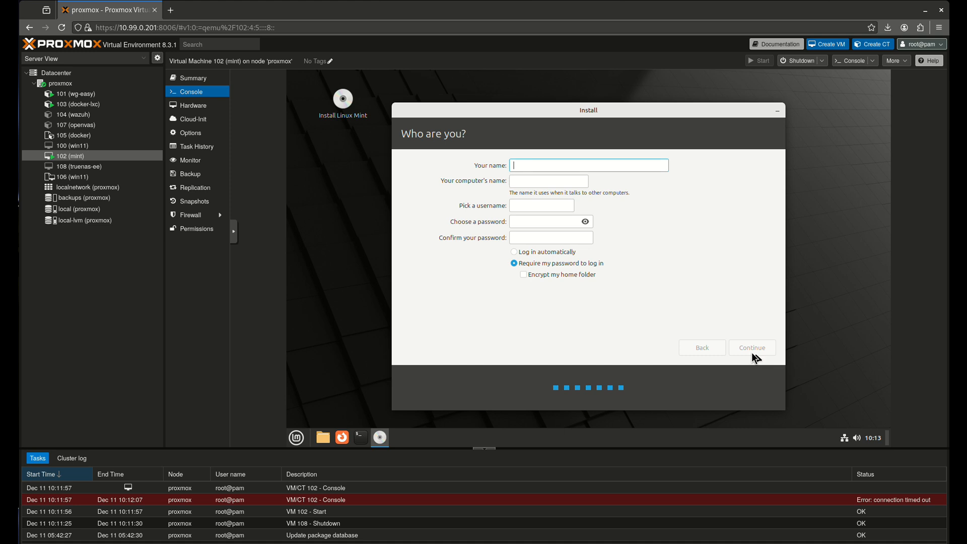
Enter name admin, computer name admins-pc, username admin, and the account password
text(admin)
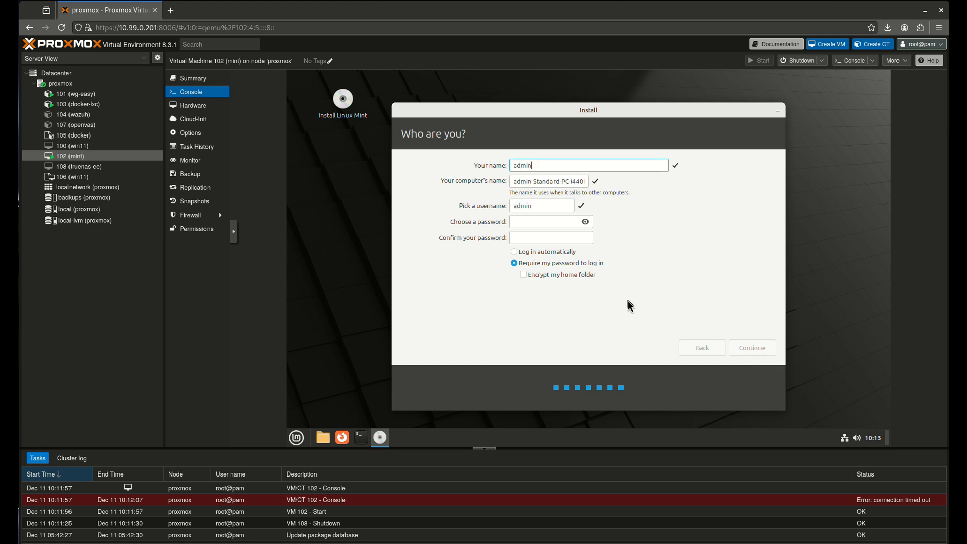
key(Tab)
text(admion)
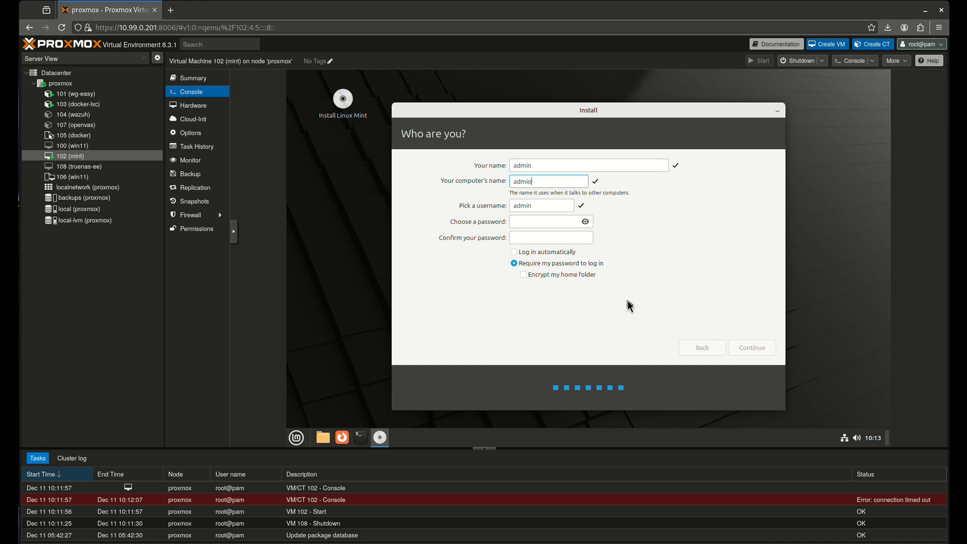
key(BackSpace)
key(BackSpace)
text(ns-pc)
key(Tab)
key(Tab)
text(admin)
key(Tab)
text(admion)
key(ctrl+a)
text(admin)
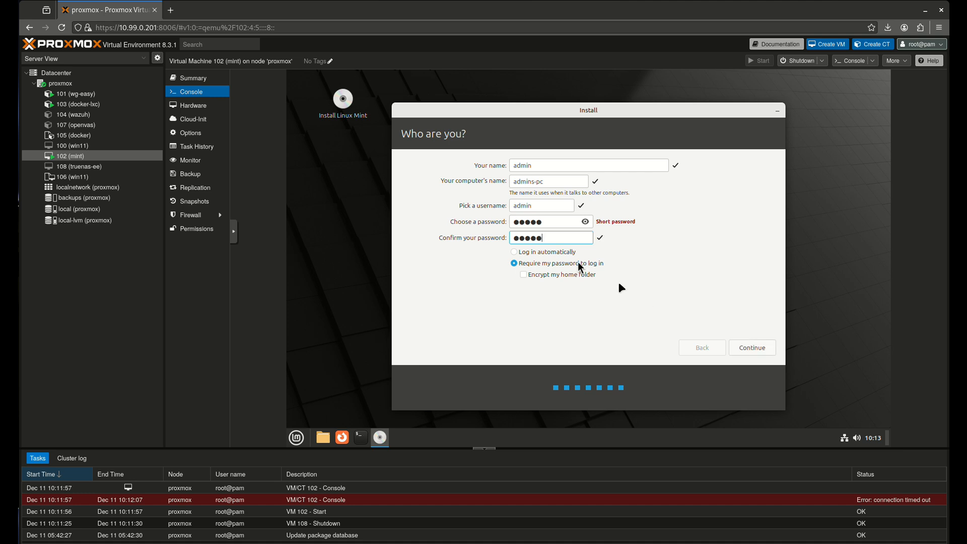
Choose automatic login without encryption, change the reserved username to 'user', and start installing
click(550, 252)
click(523, 275)
click(523, 252)
click(750, 346)
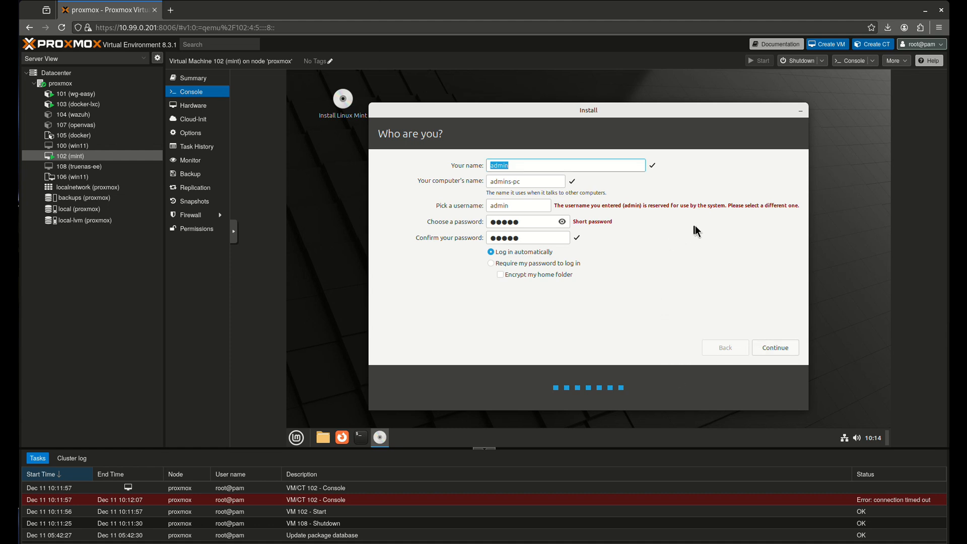
double_click(535, 206)
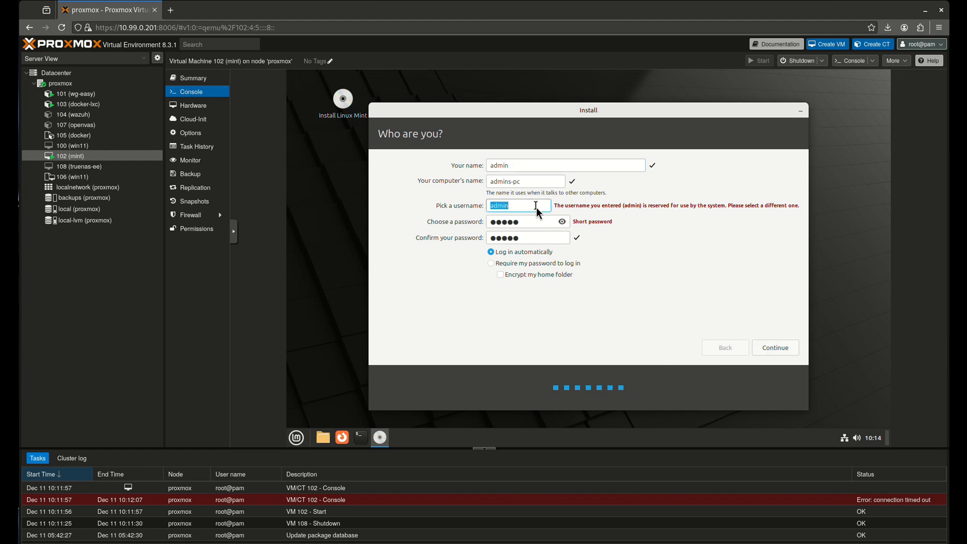
text(user)
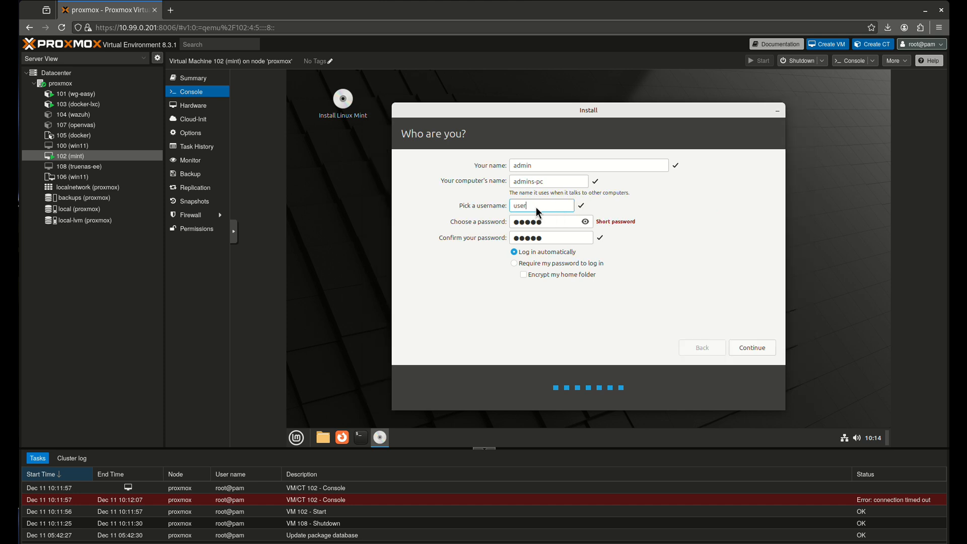
click(755, 351)
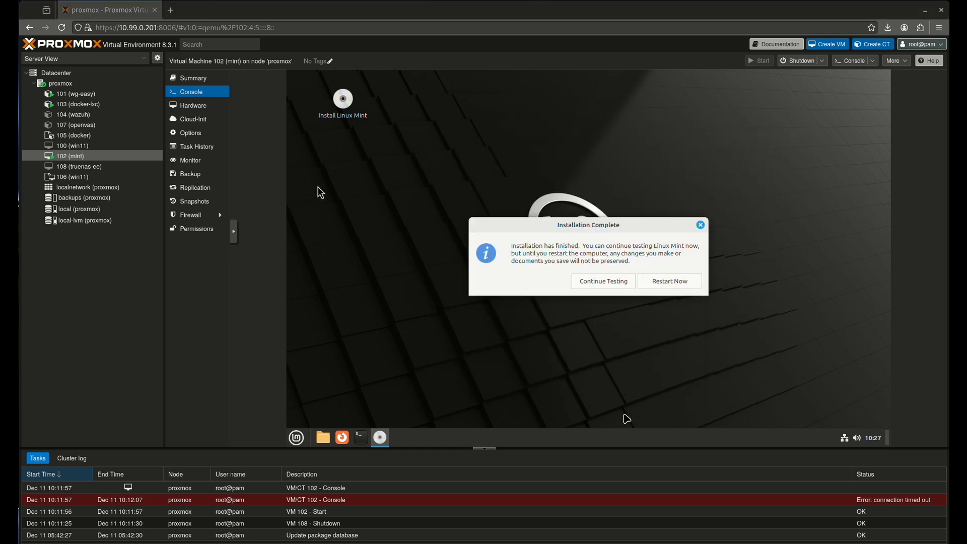
Restart the VM into the newly installed Linux Mint 22 system
click(680, 282)
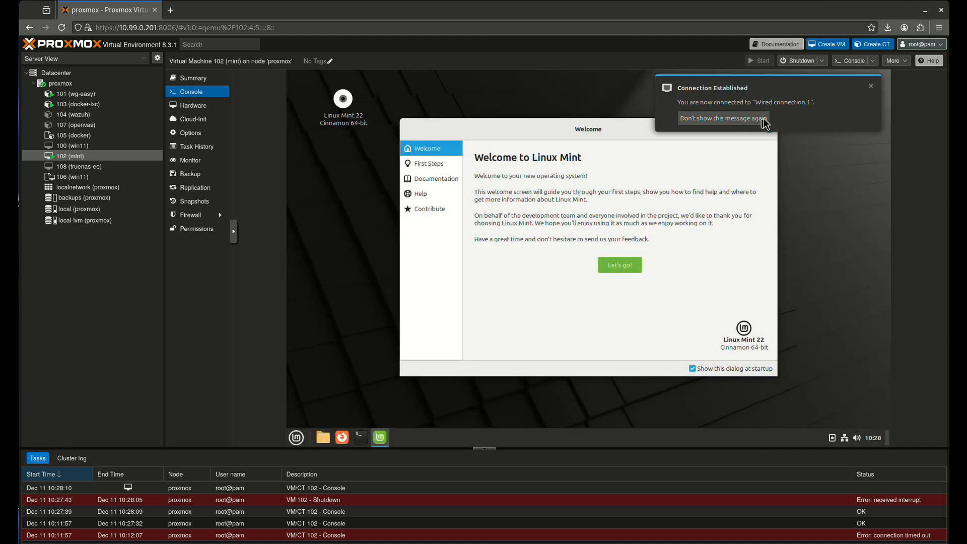
click(743, 118)
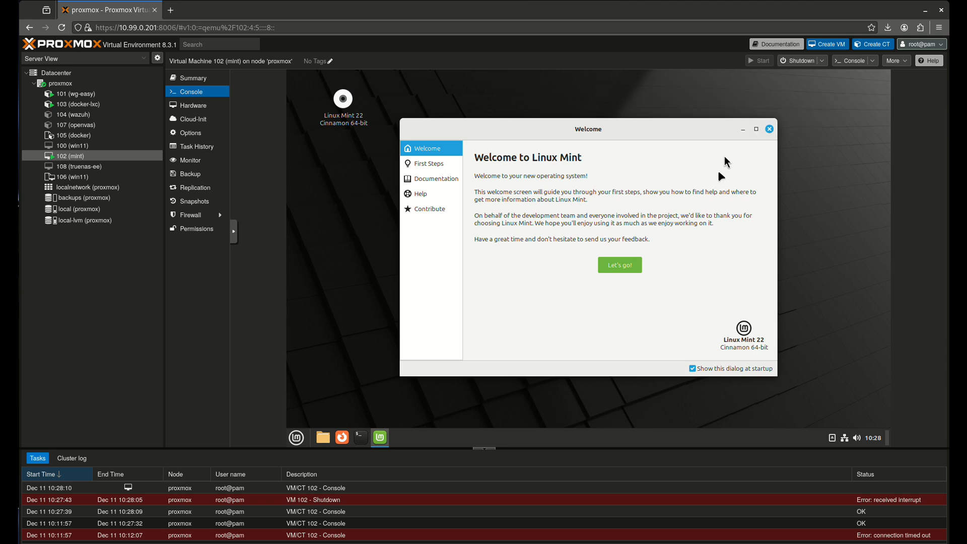
click(636, 265)
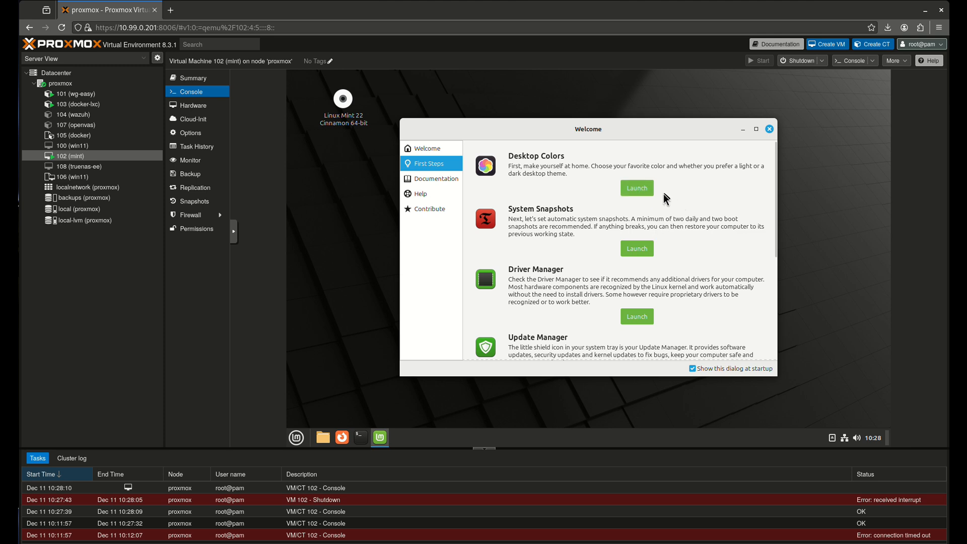
click(638, 191)
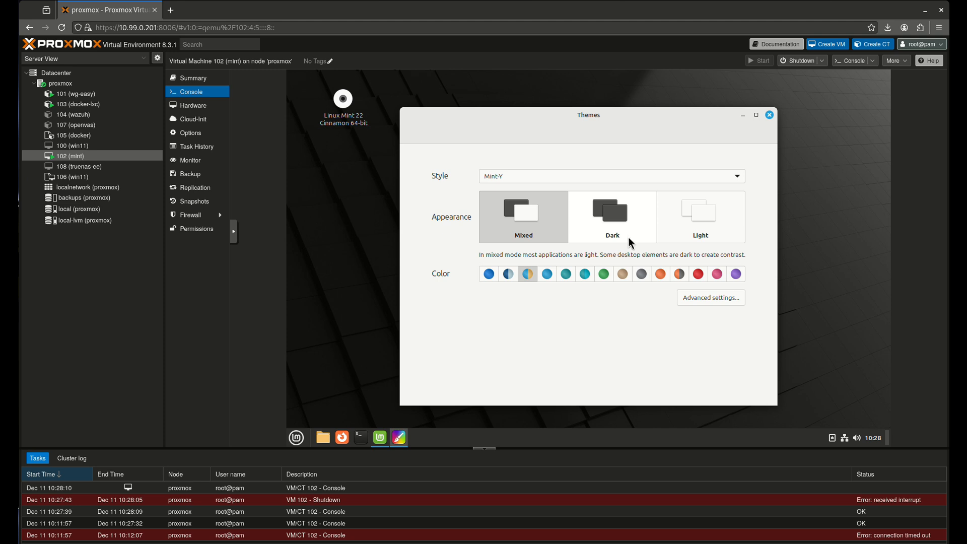
click(621, 220)
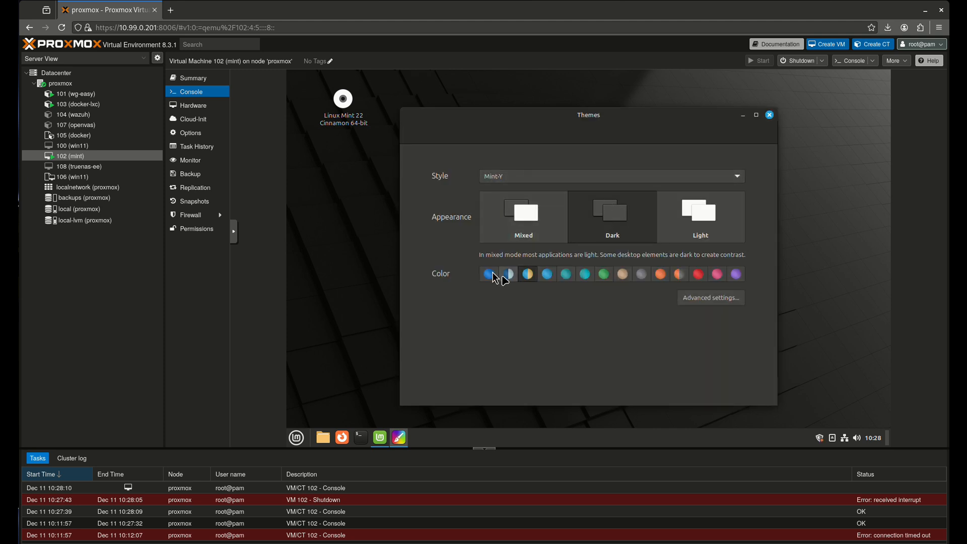
click(490, 274)
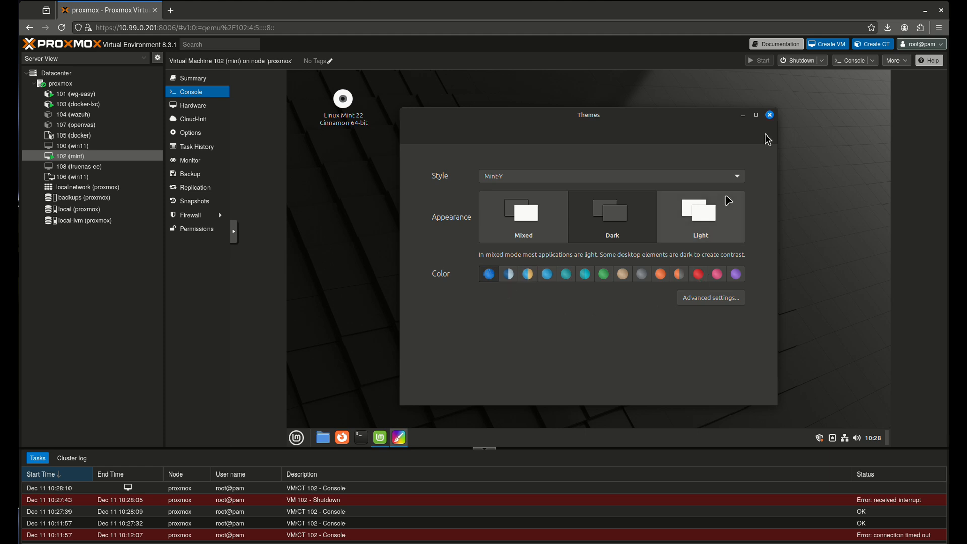
click(769, 115)
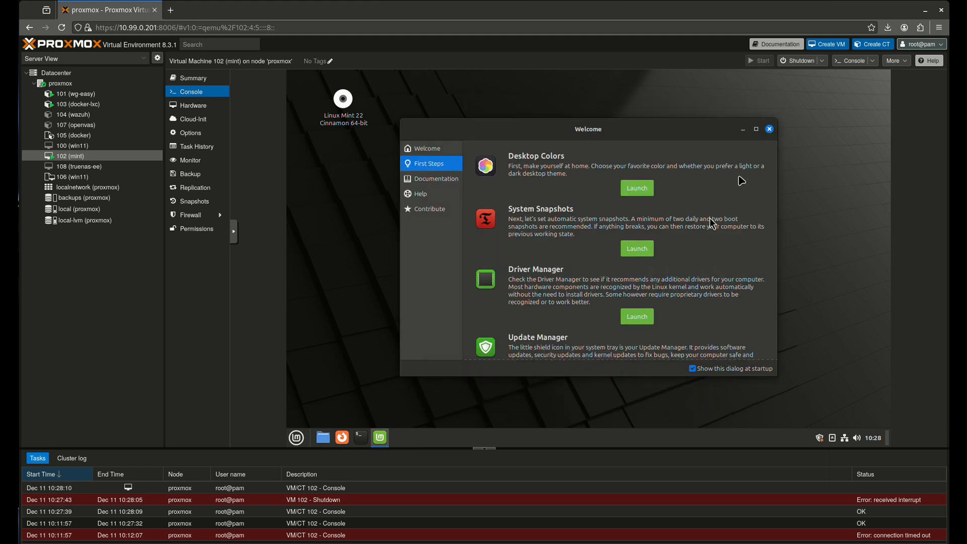
Set up Timeshift RSYNC snapshots on sda3, daily, keeping 5
click(632, 250)
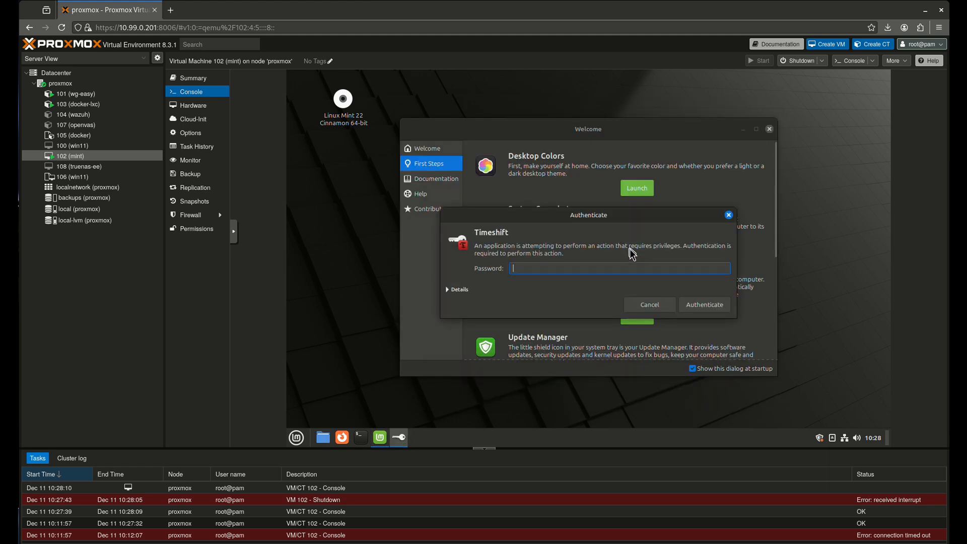
text(••••••)
key(Return)
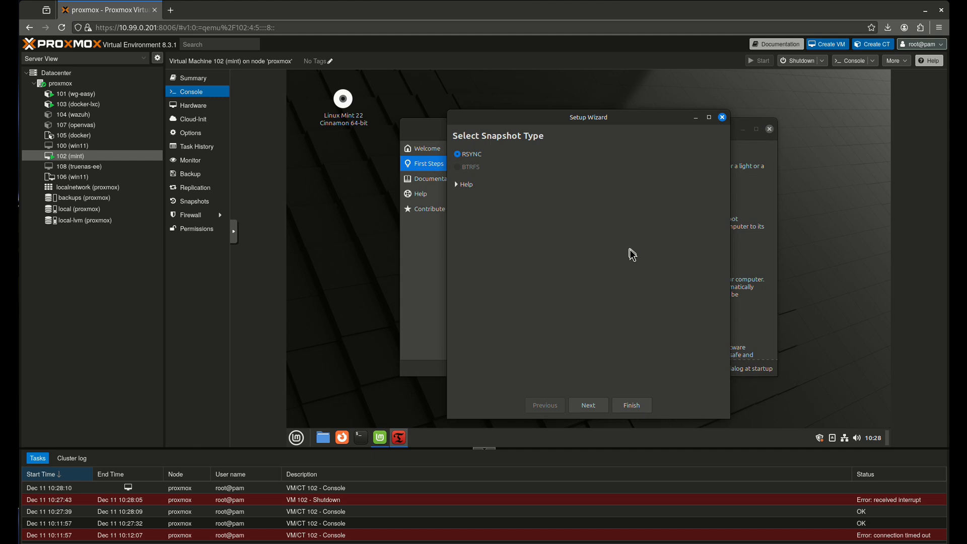
click(587, 406)
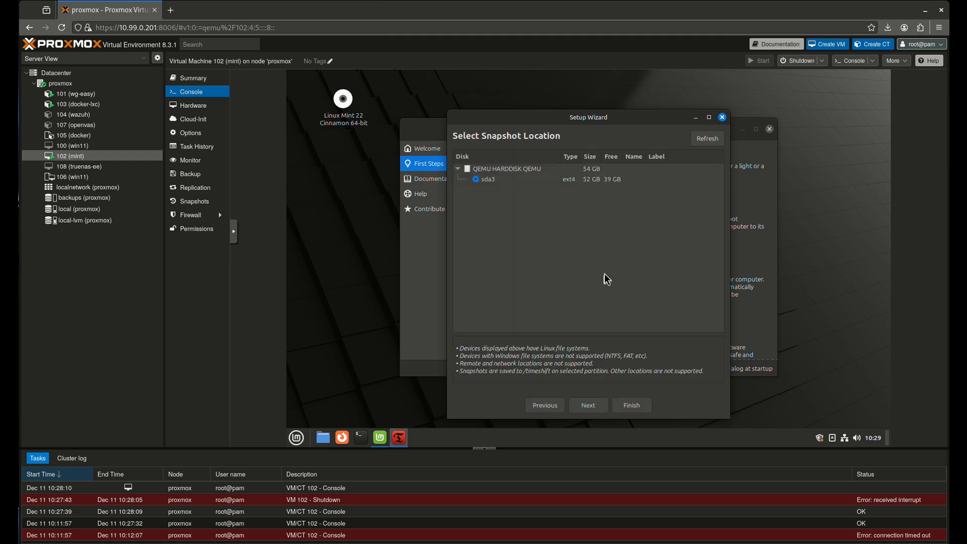
click(597, 405)
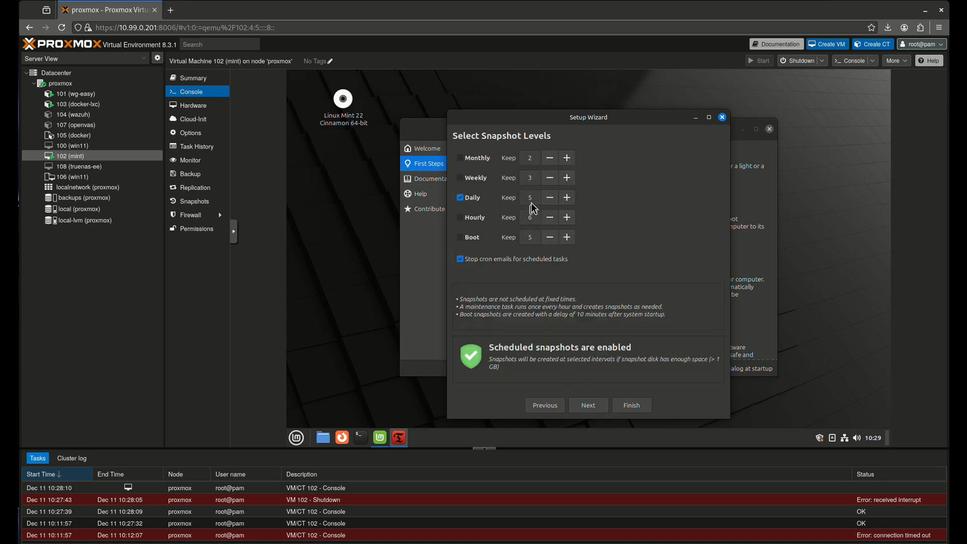
click(635, 404)
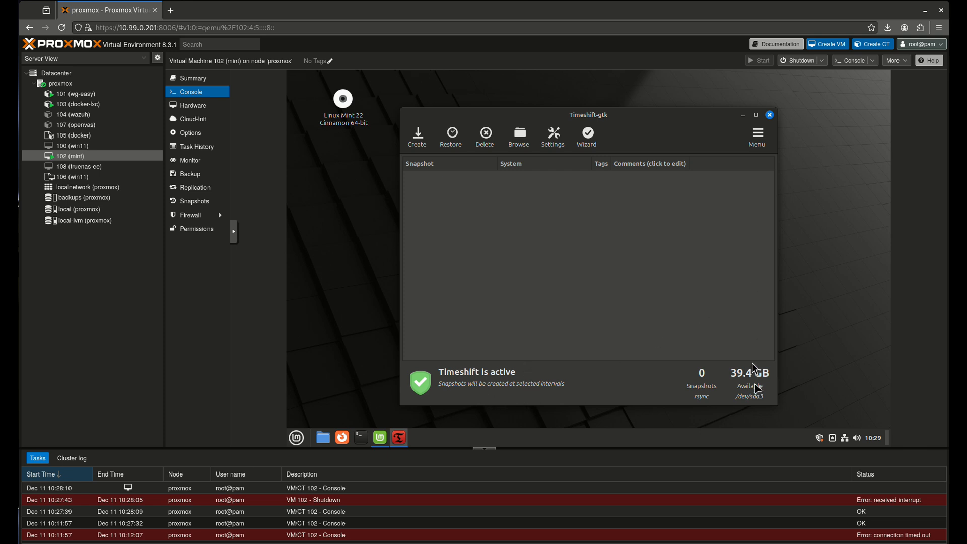
click(769, 115)
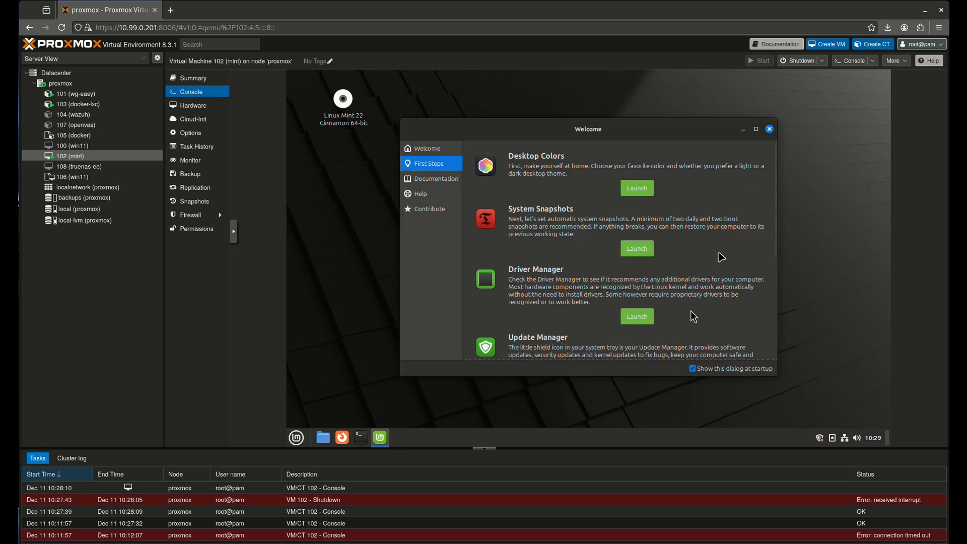
Run Driver Manager and confirm no extra drivers are needed
click(640, 321)
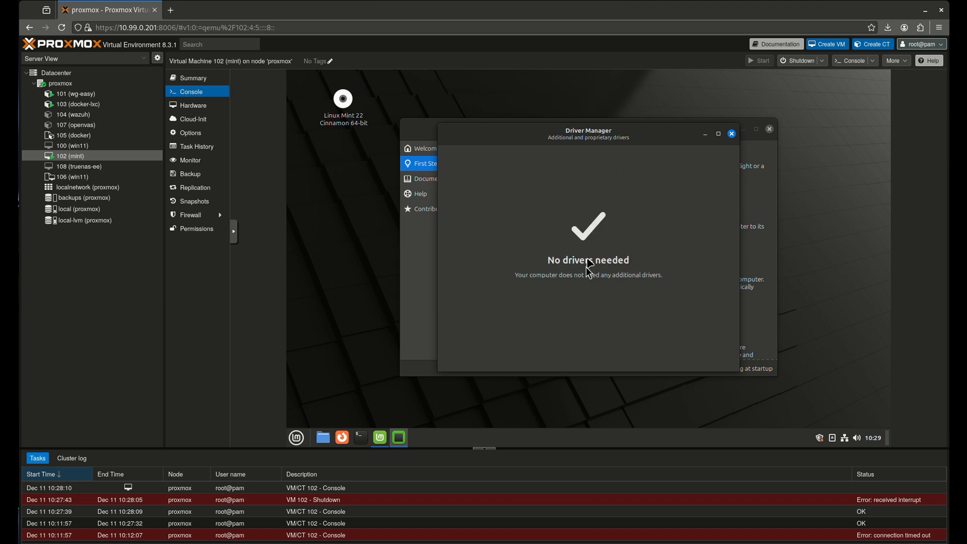
click(731, 134)
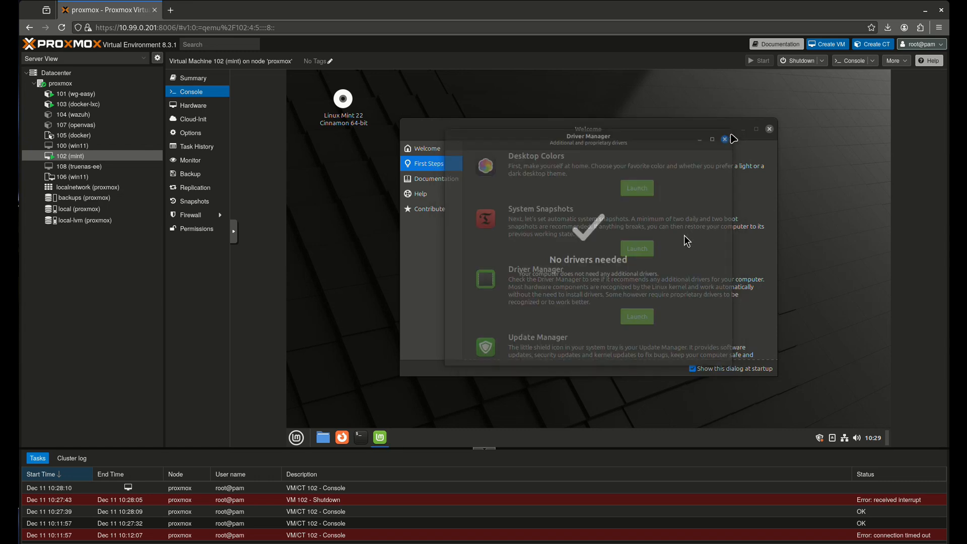
drag(776, 213, 769, 299)
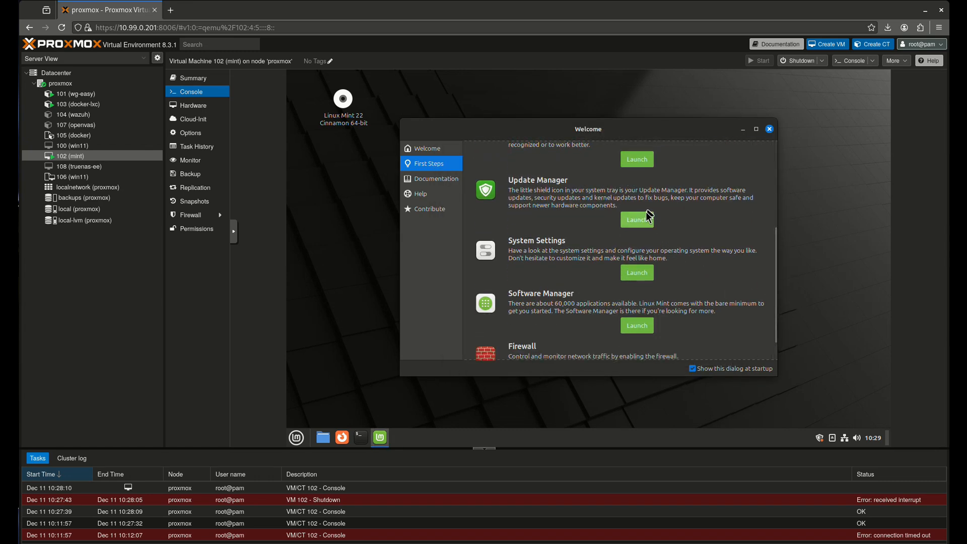
Check the 106 available updates in Update Manager, declining the local mirror, then close it
click(641, 226)
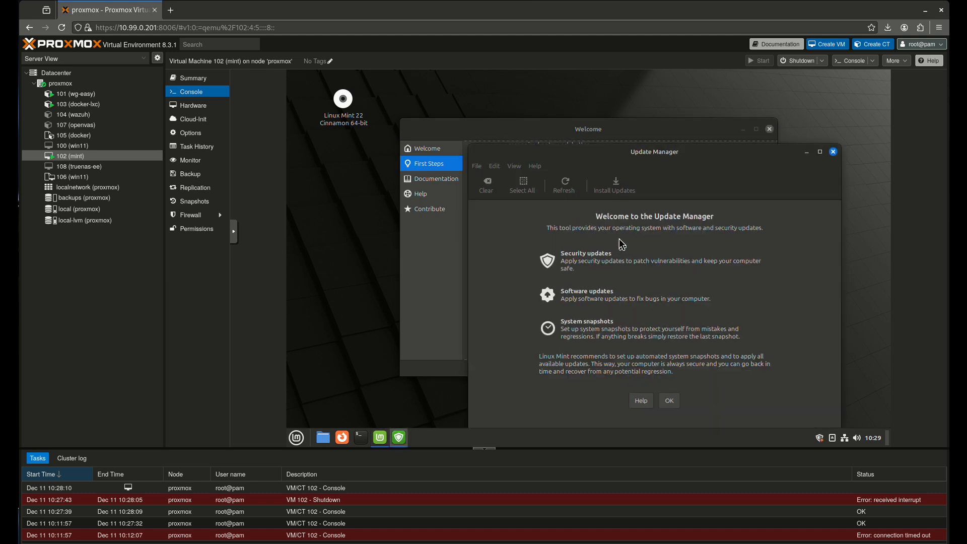
click(669, 400)
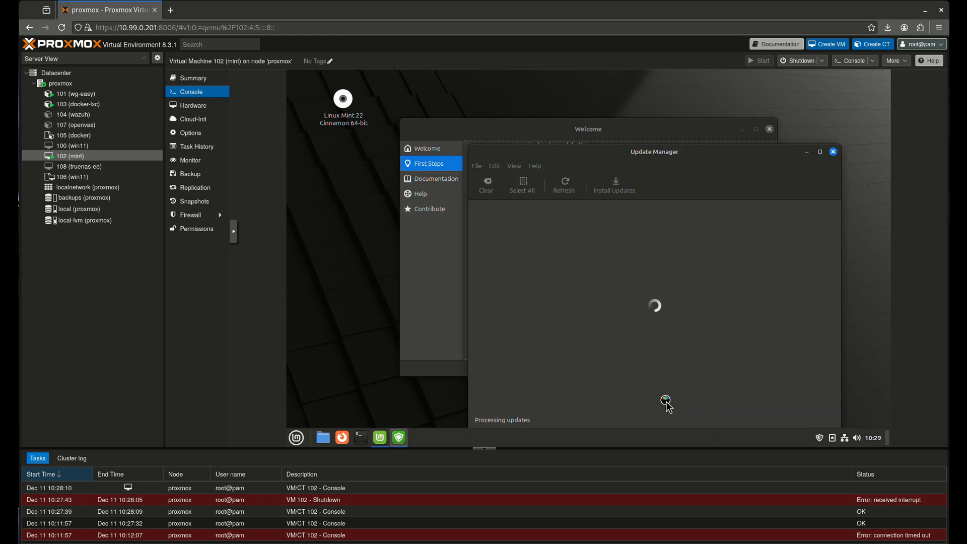
drag(663, 153, 601, 113)
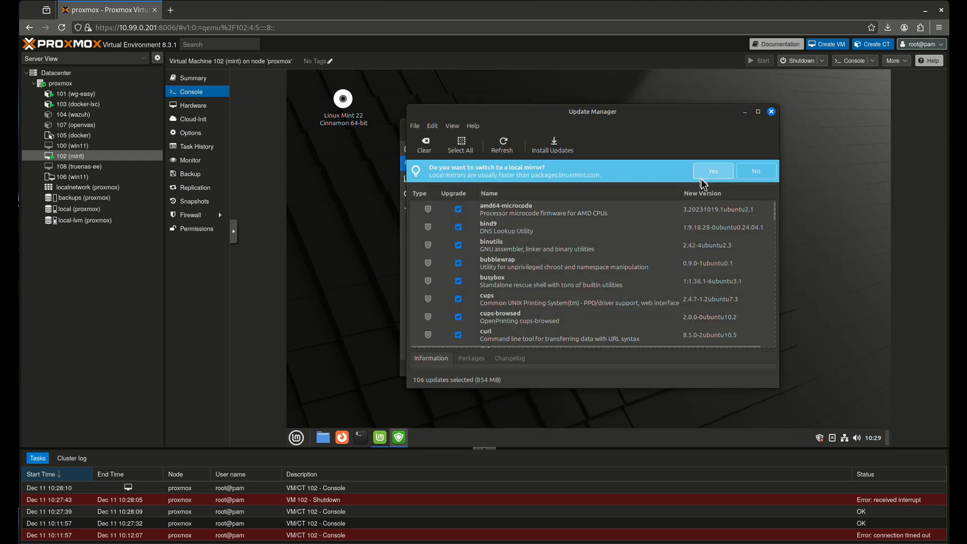
click(738, 175)
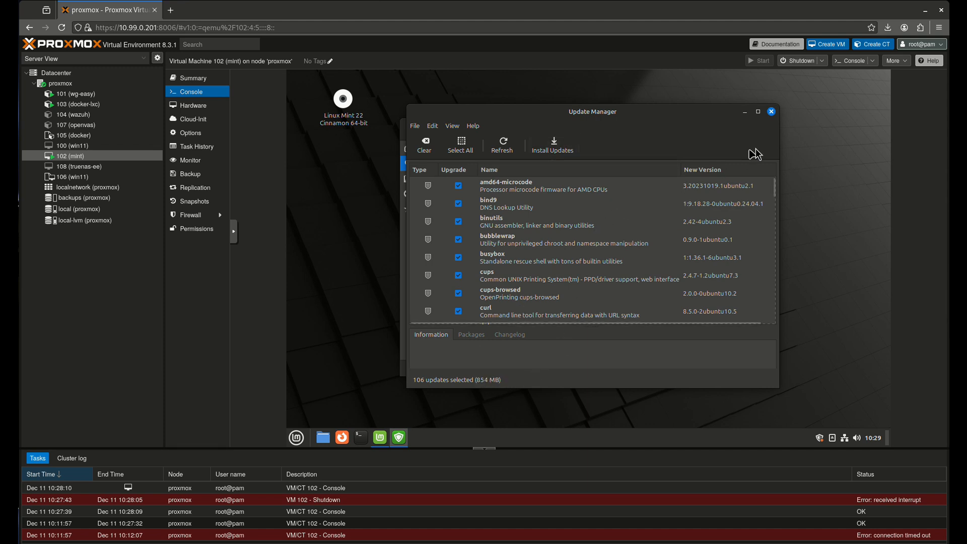
click(770, 111)
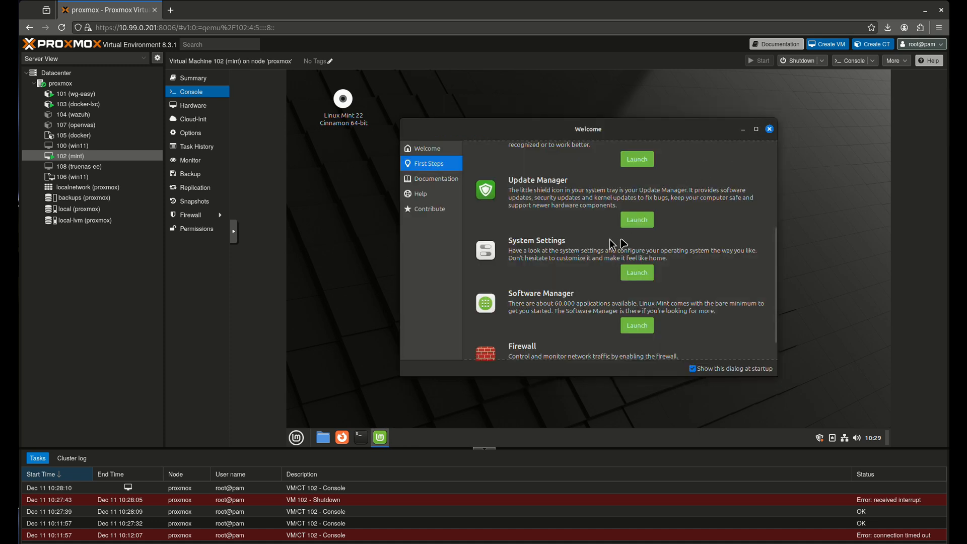
Turn off the Welcome dialog at startup and launch Software Manager
scroll(619, 267, down, 1)
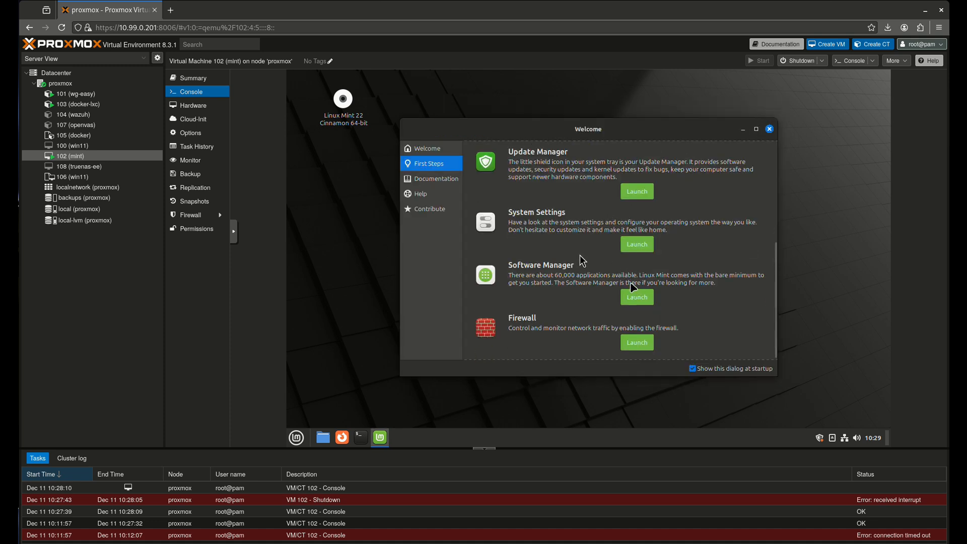
scroll(579, 269, down, 1)
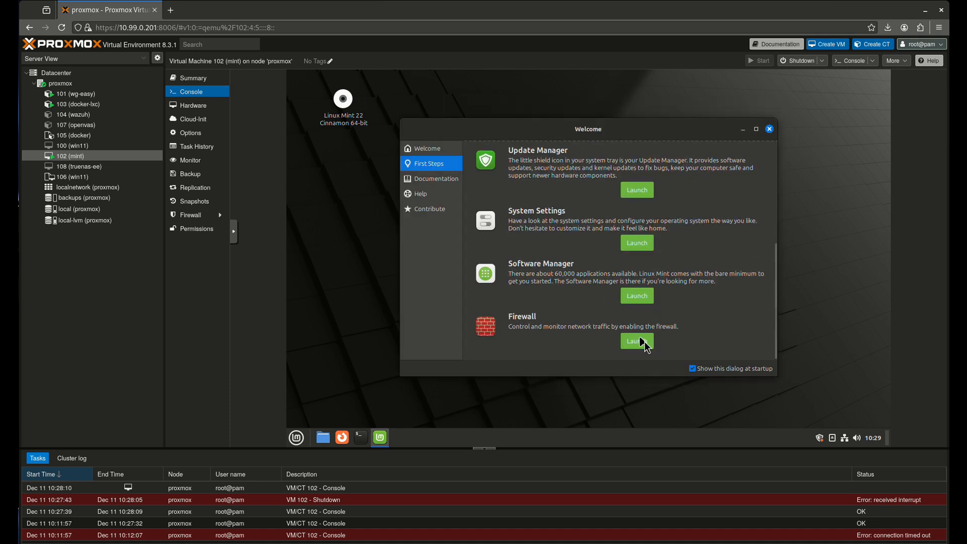
click(692, 368)
click(637, 296)
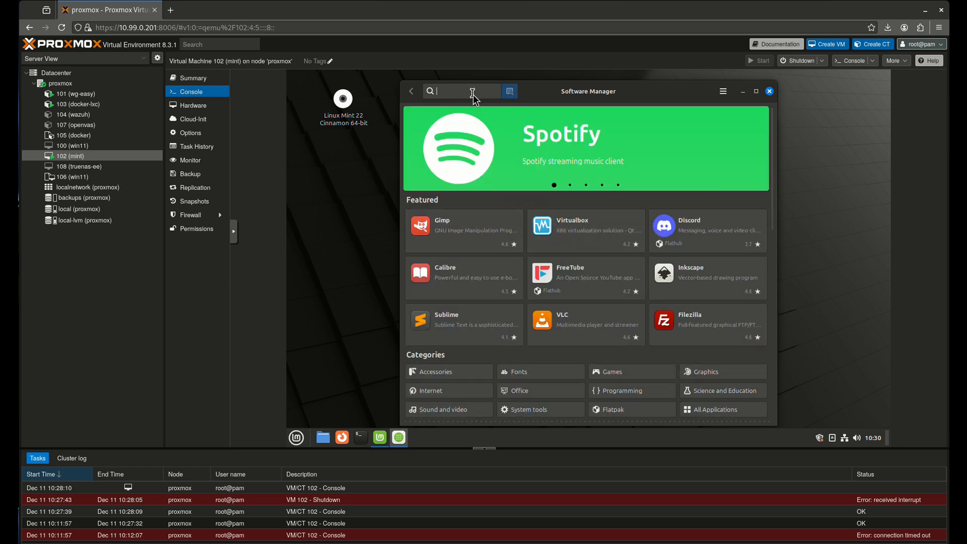
Search 'discord', install Discord with its Flatpak runtimes, and bring its window forward
text(discord)
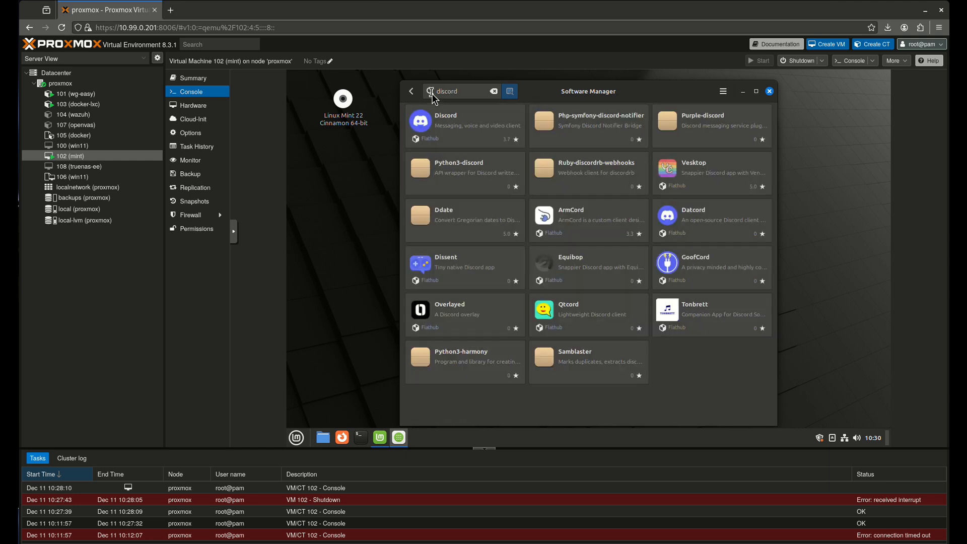
click(426, 142)
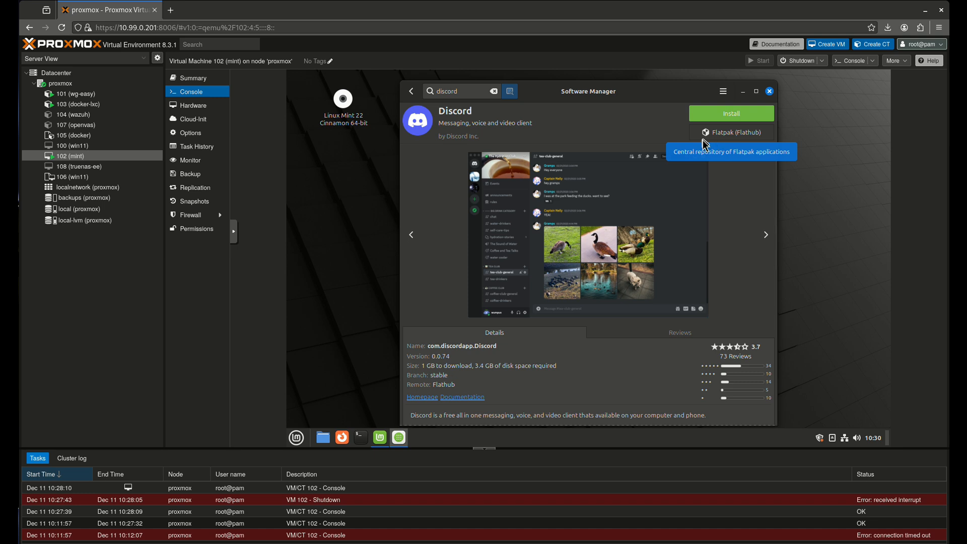
click(732, 114)
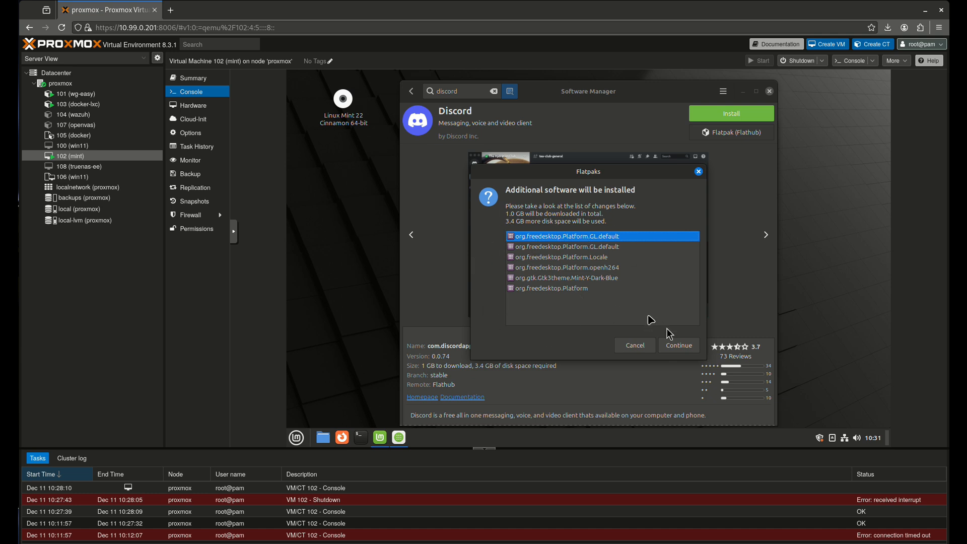
click(679, 346)
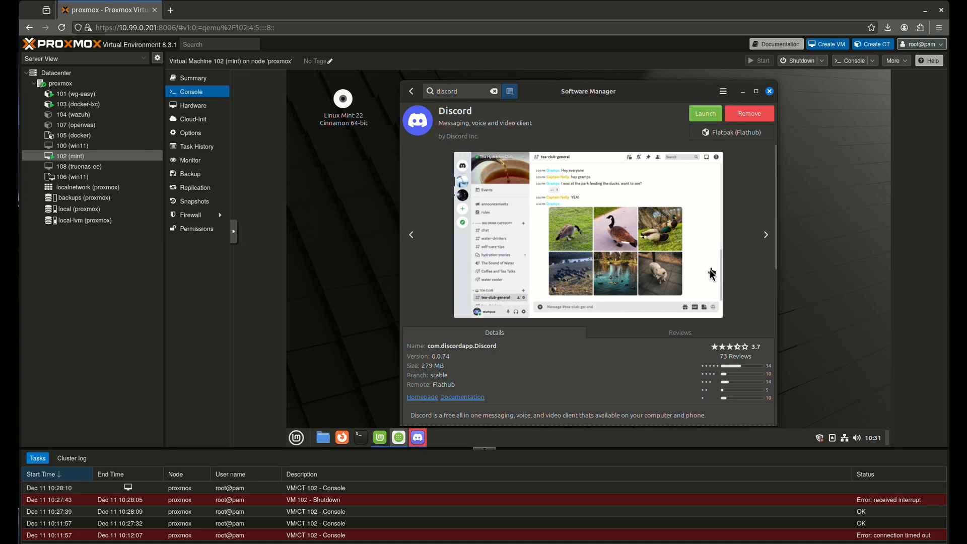
click(420, 441)
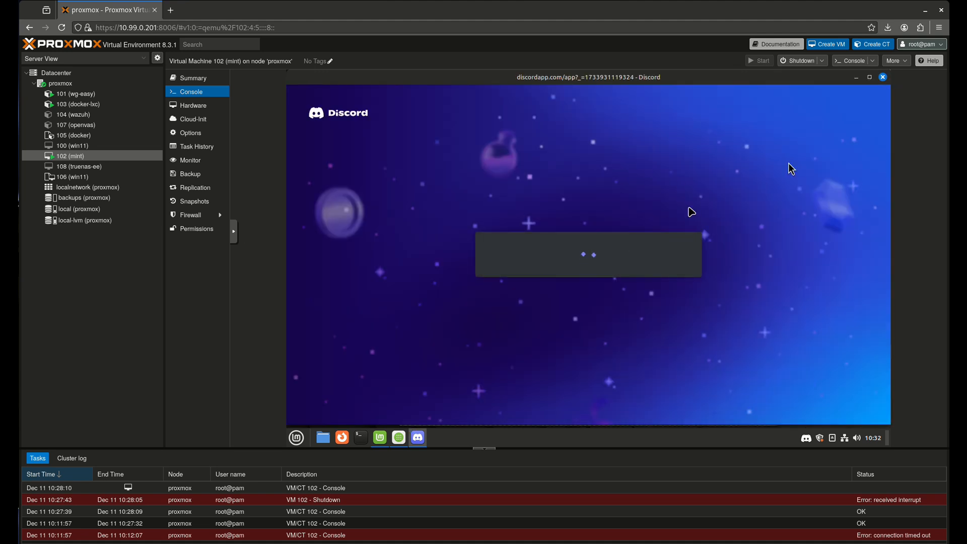
Close the Discord, Firefox, Software Manager, System Settings and Welcome windows, keeping Discord in the tray
click(882, 78)
click(882, 78)
click(882, 77)
click(770, 92)
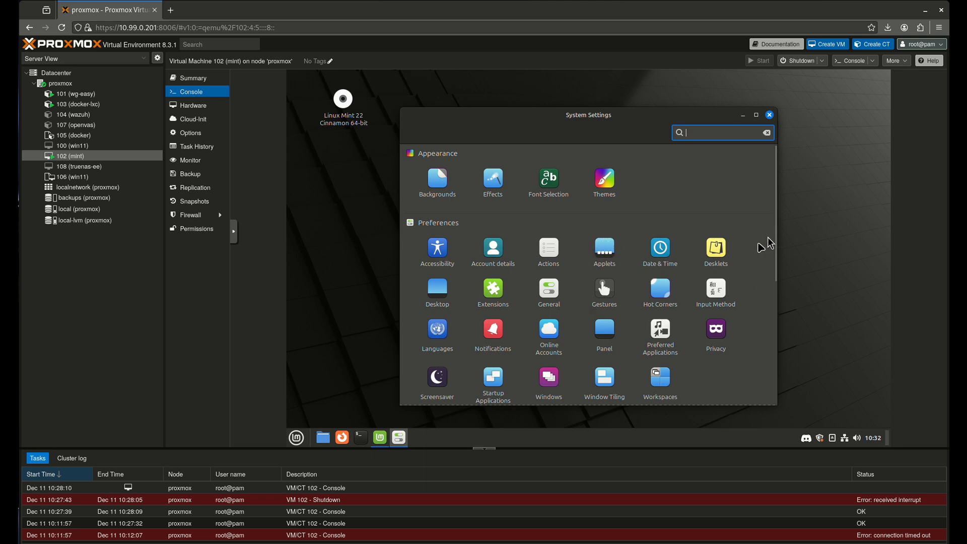
drag(784, 244, 744, 181)
click(769, 115)
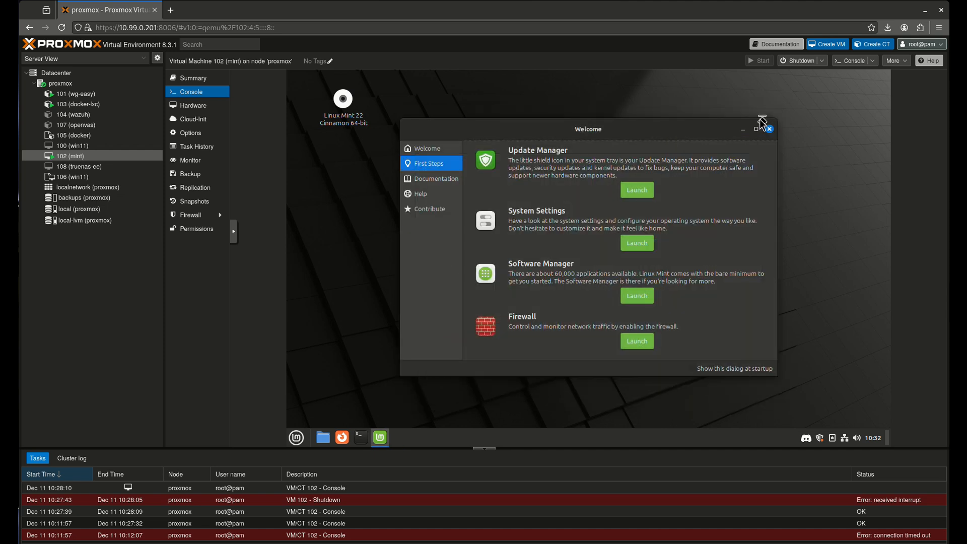
click(770, 130)
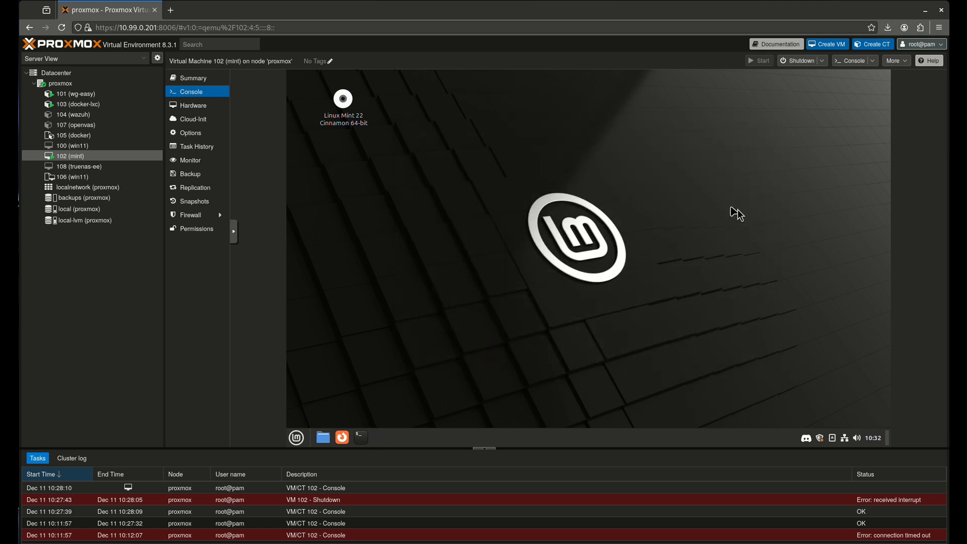
click(298, 438)
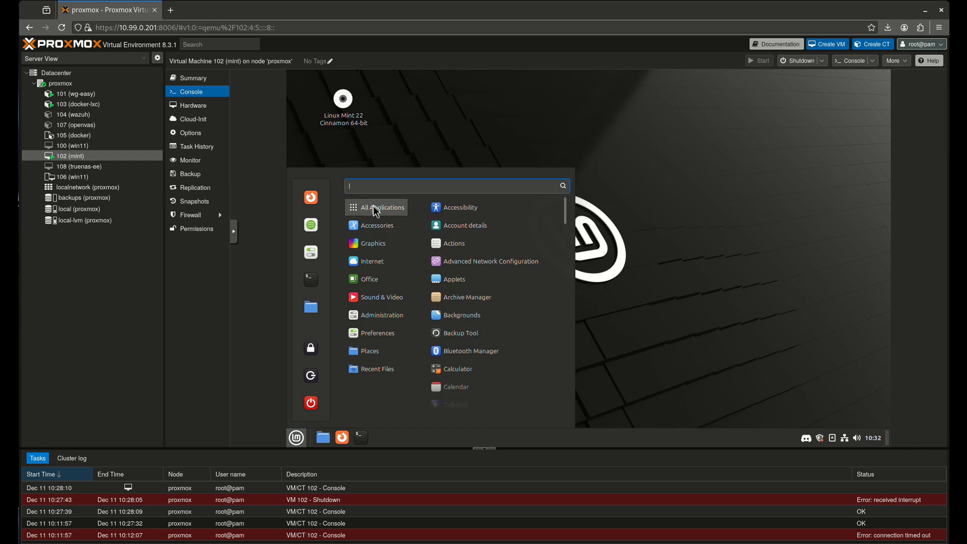
Browse the Mint menu categories, search for 'disc', then launch Files from the favourites
mouse_move(393, 284)
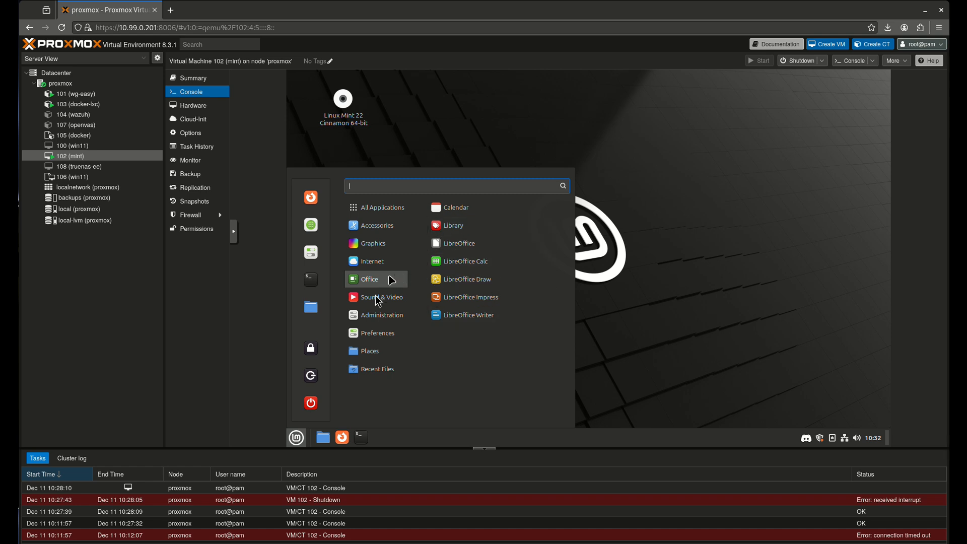
mouse_move(371, 302)
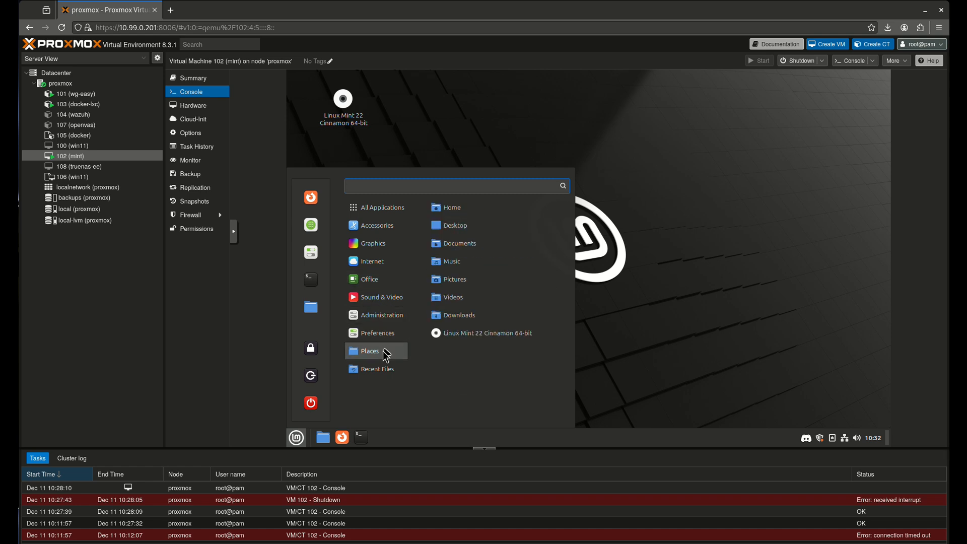
mouse_move(379, 201)
text(disd)
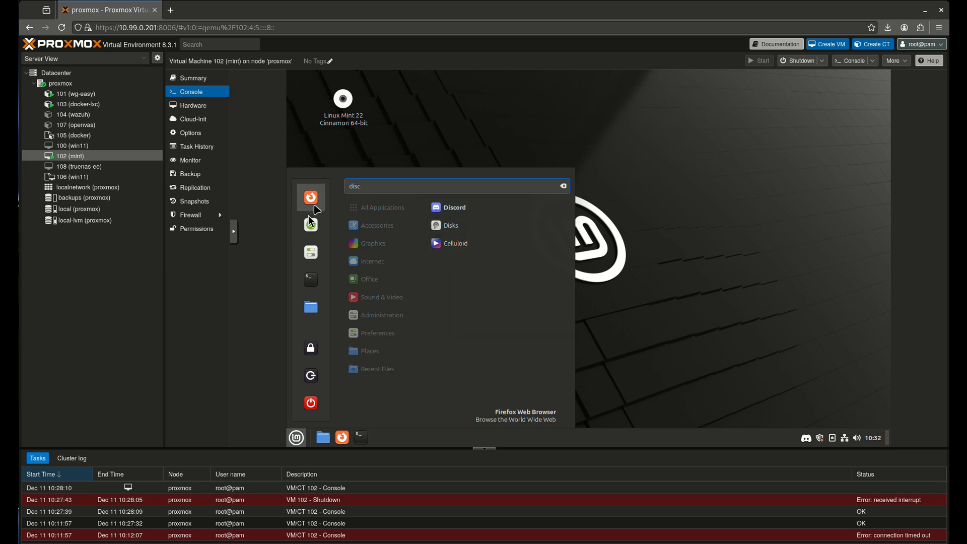
key(BackSpace)
text(c)
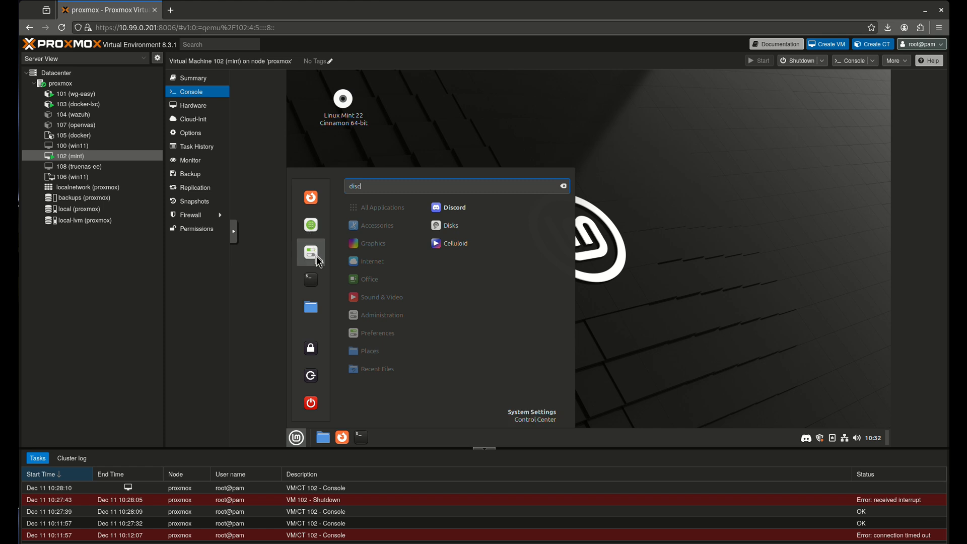
key(BackSpace)
text(c)
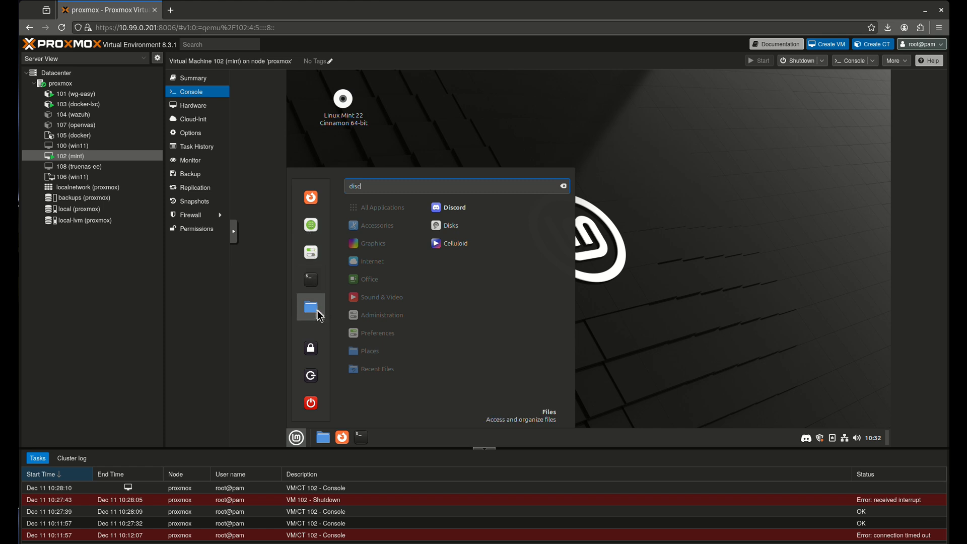
click(318, 313)
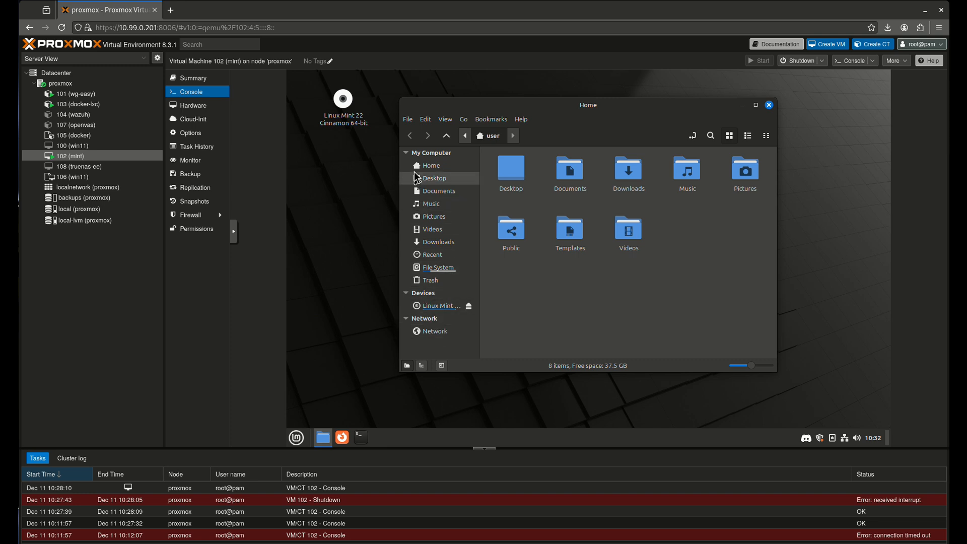
Browse Home, Desktop, Documents, Music, Pictures, Videos, Downloads, Recent and File System in the sidebar
click(450, 169)
click(451, 178)
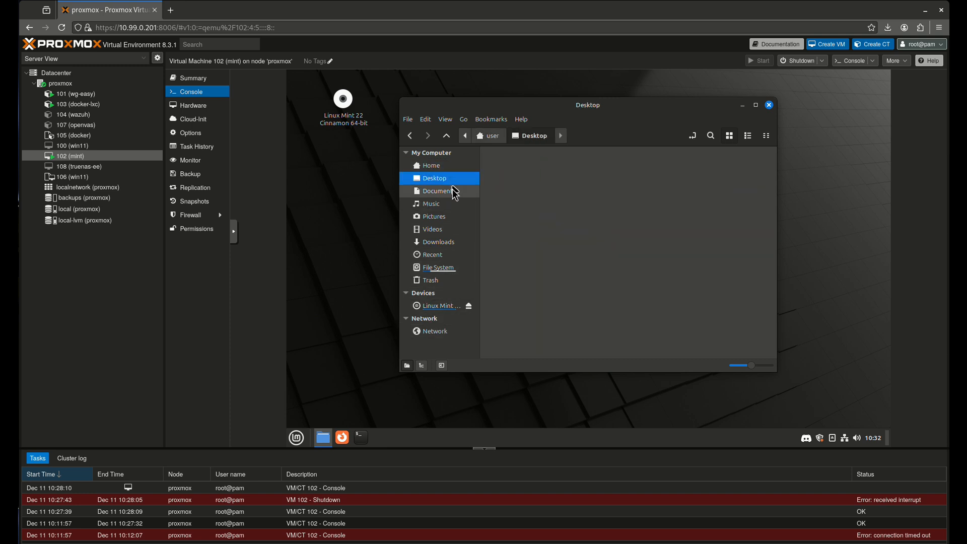
click(453, 190)
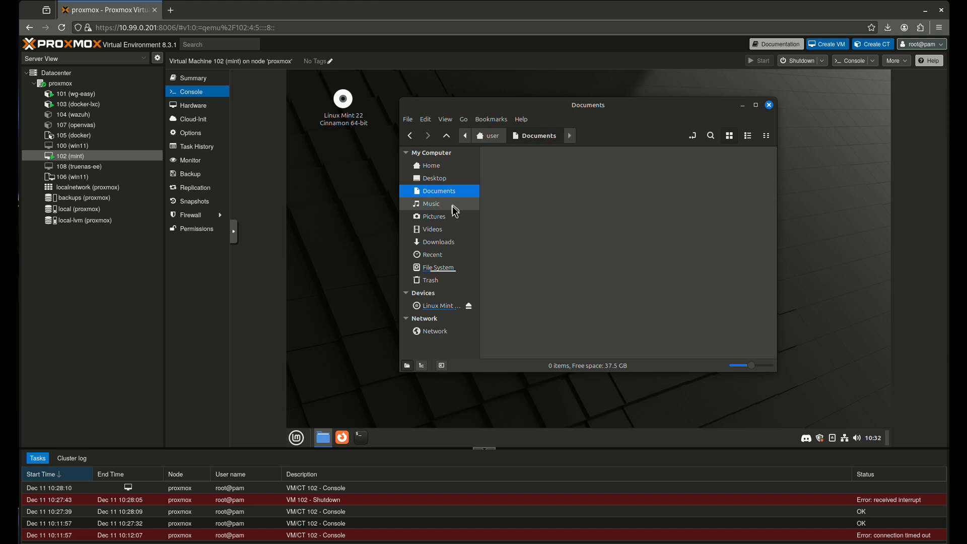
click(454, 205)
click(453, 217)
click(446, 232)
click(445, 241)
click(446, 254)
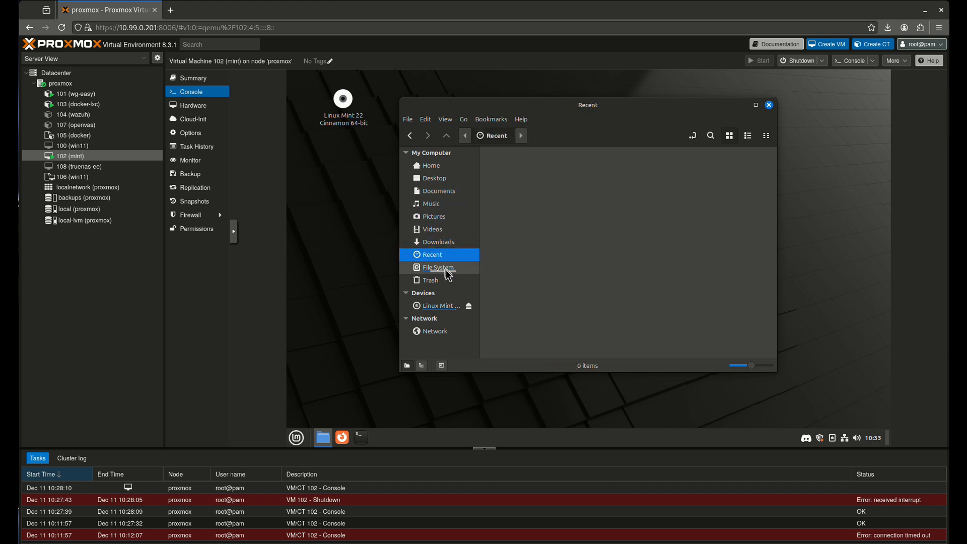
click(447, 271)
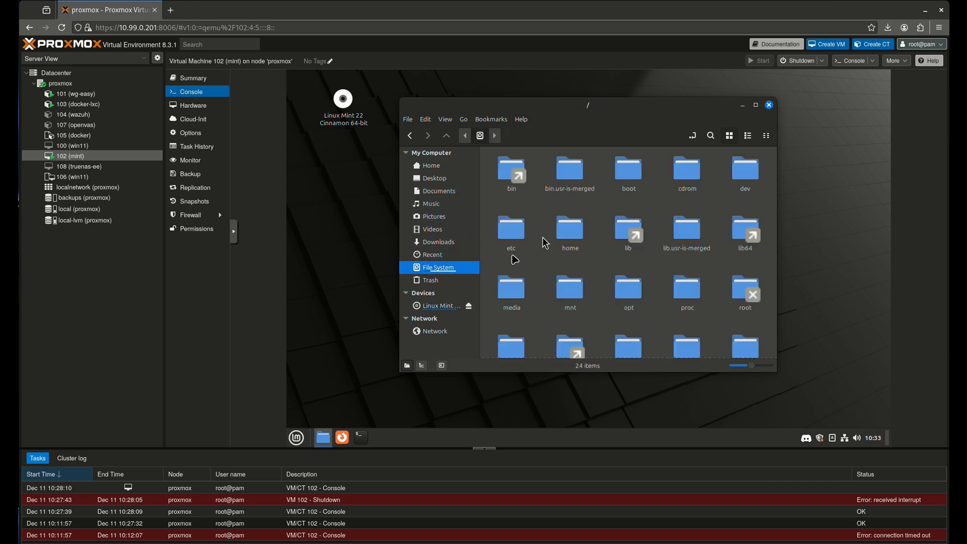
Switch the file manager to List view, close it, then open and dismiss the Mint menu
click(748, 136)
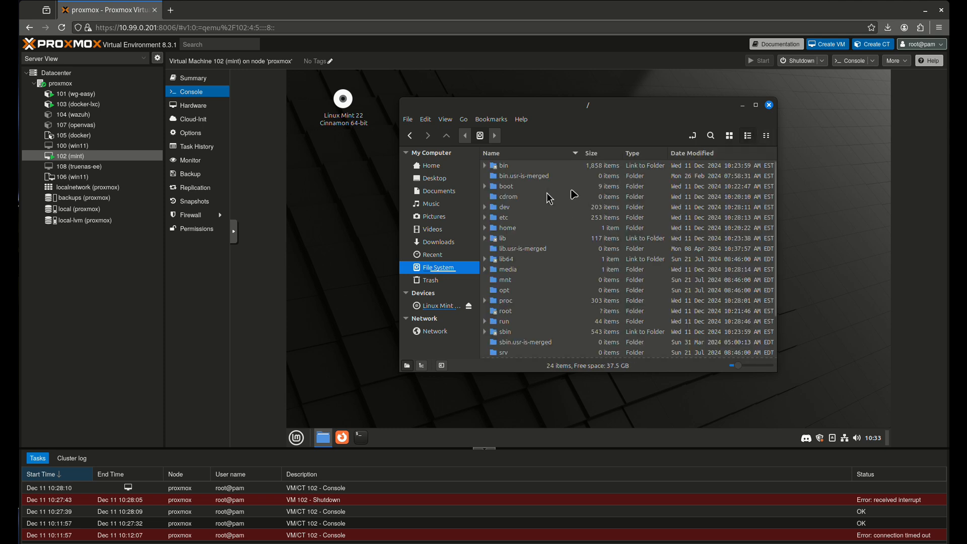
click(768, 106)
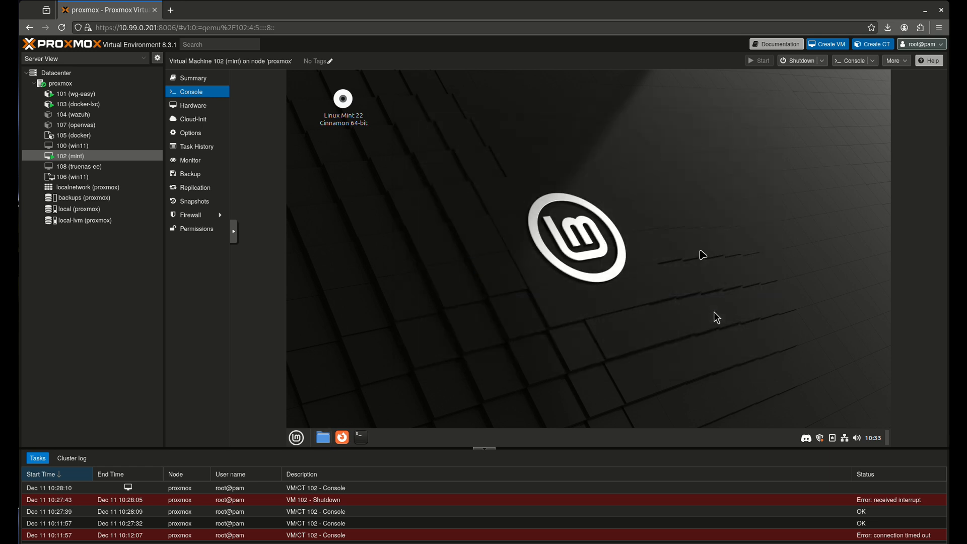
click(296, 437)
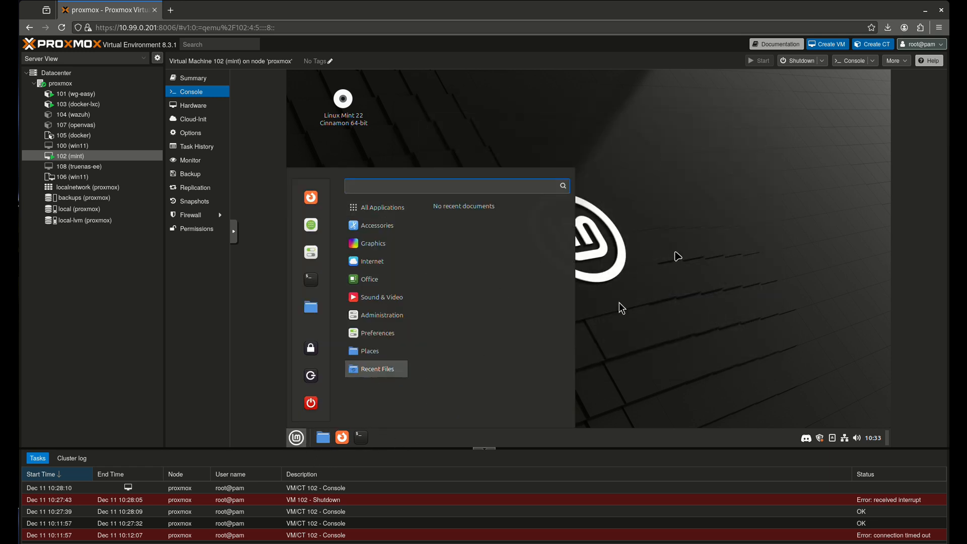
click(620, 307)
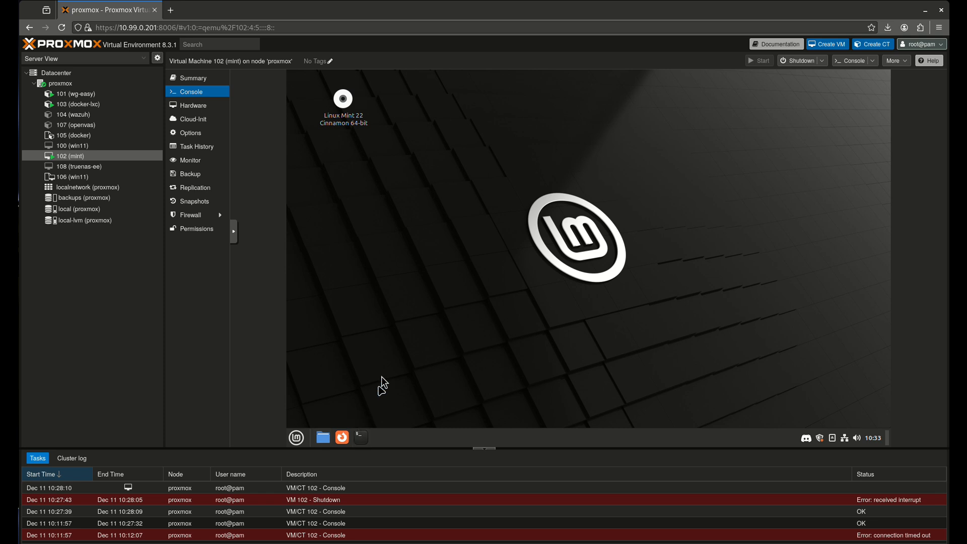
Add Discord to the panel from a 'disco' menu search and unpin the Terminal launcher
click(296, 437)
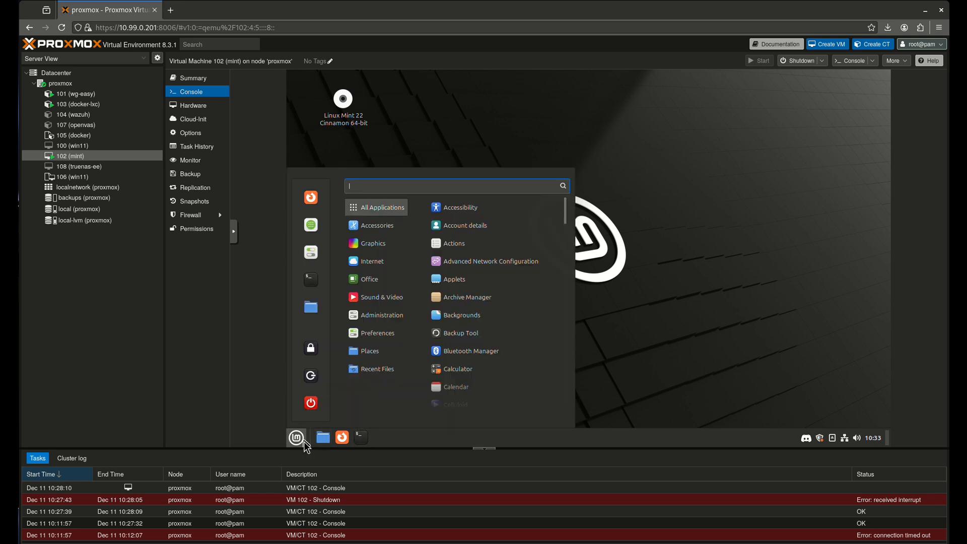
text(disco)
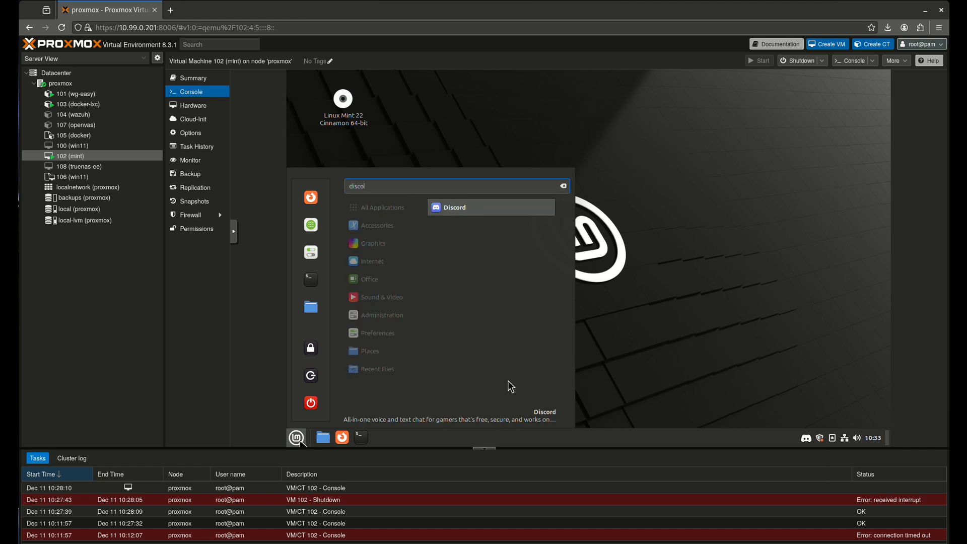
drag(476, 213, 380, 437)
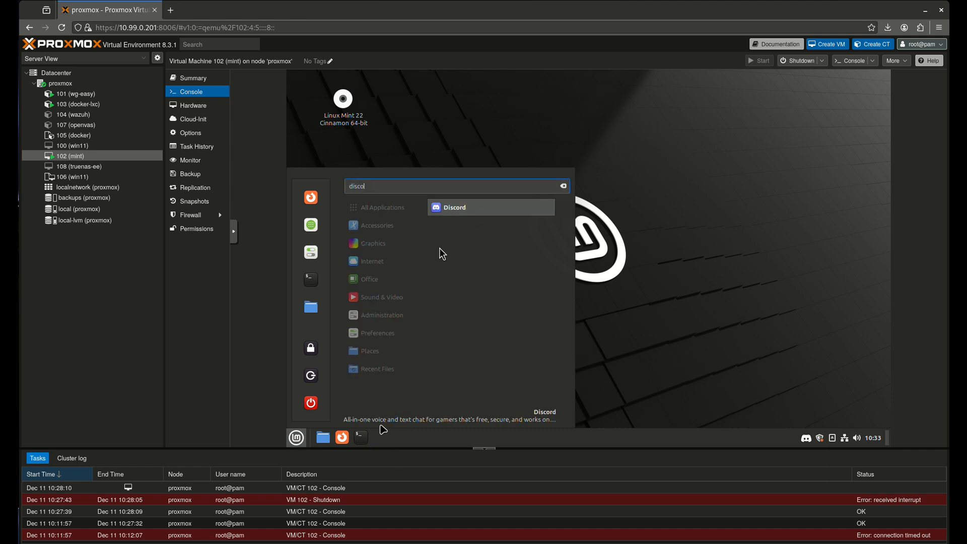
right_click(463, 211)
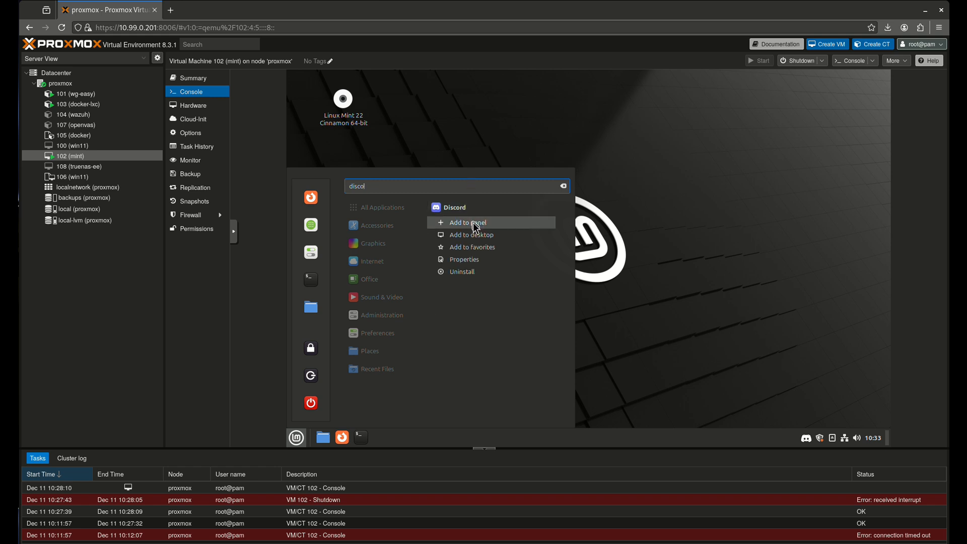
click(475, 224)
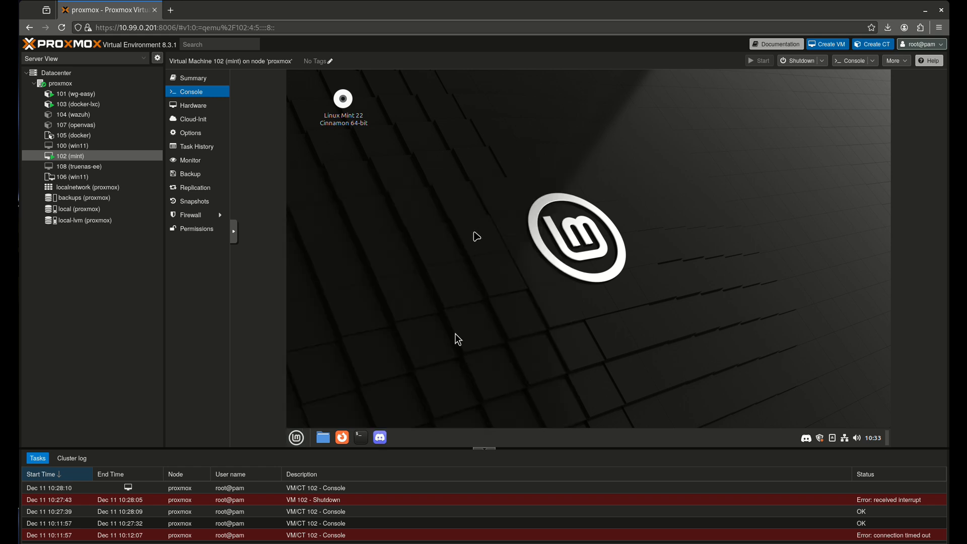
right_click(366, 437)
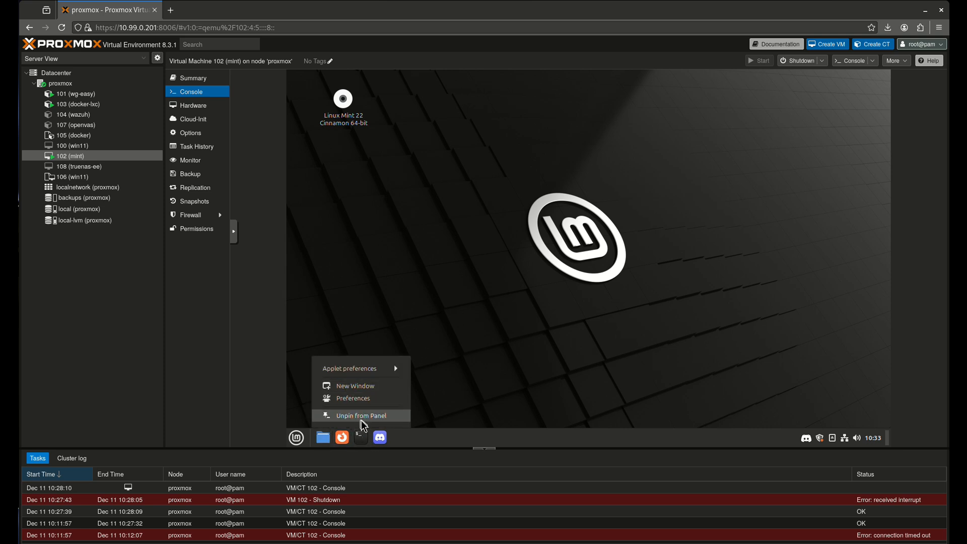
click(361, 416)
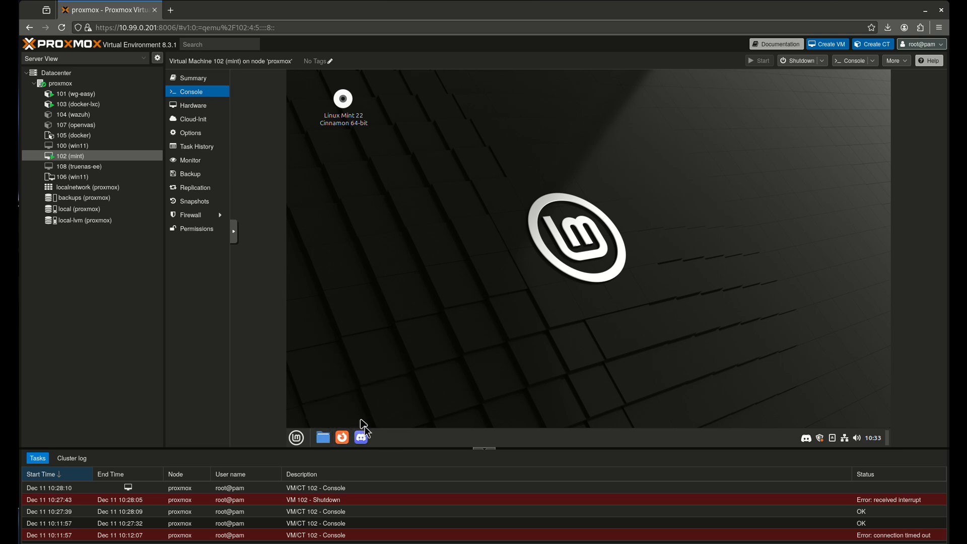
Quit Discord from its tray icon and close the Update Manager
right_click(804, 437)
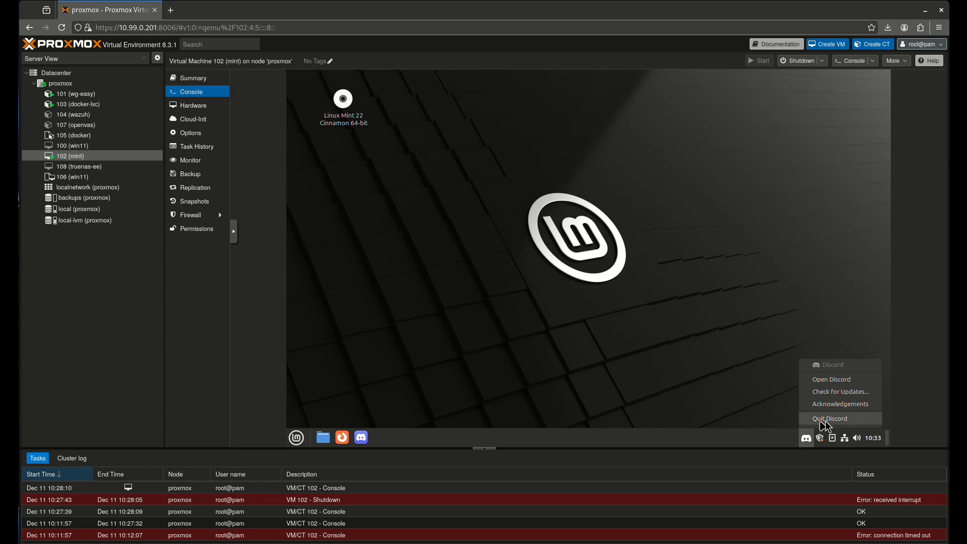
click(825, 420)
click(820, 437)
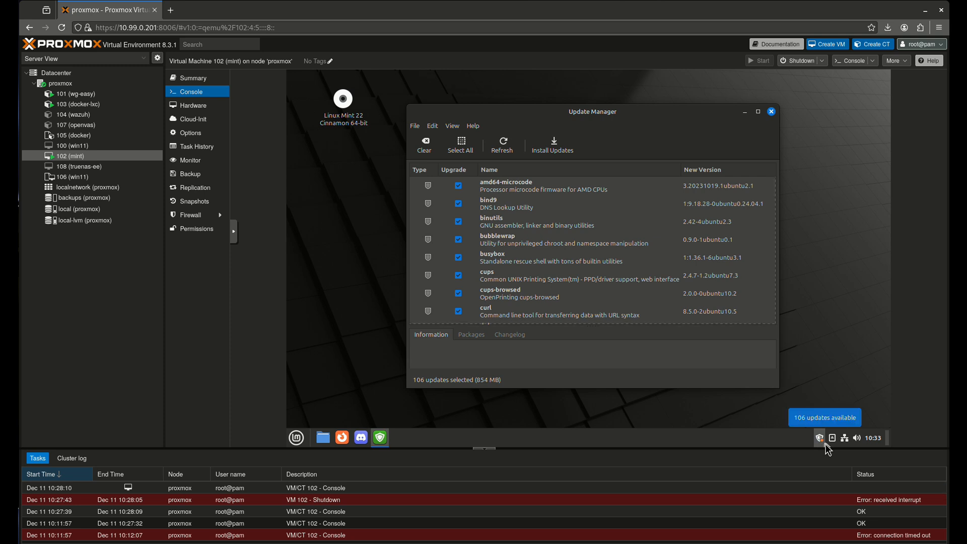
click(771, 113)
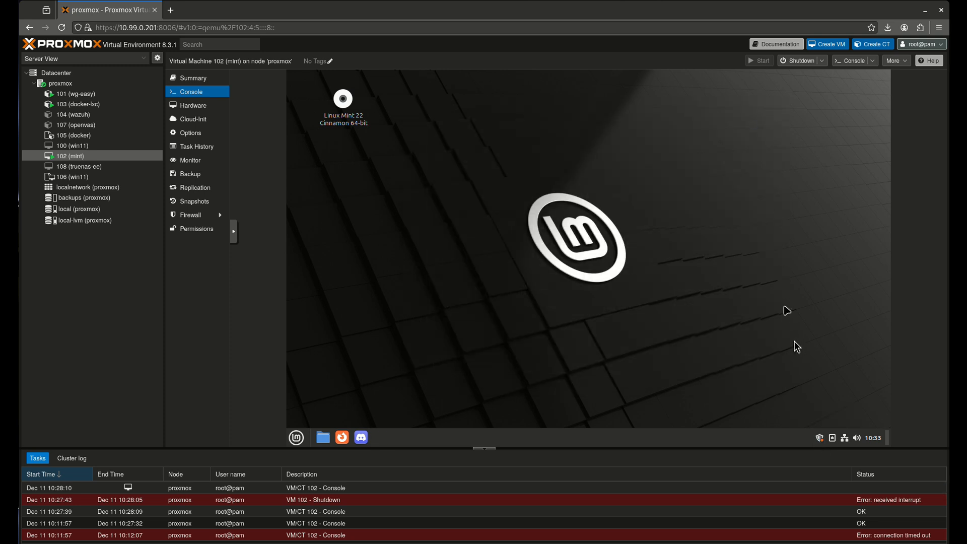
Eject the Linux Mint 22 Cinnamon install disc, dismiss the unplug notification and close the file manager
click(831, 438)
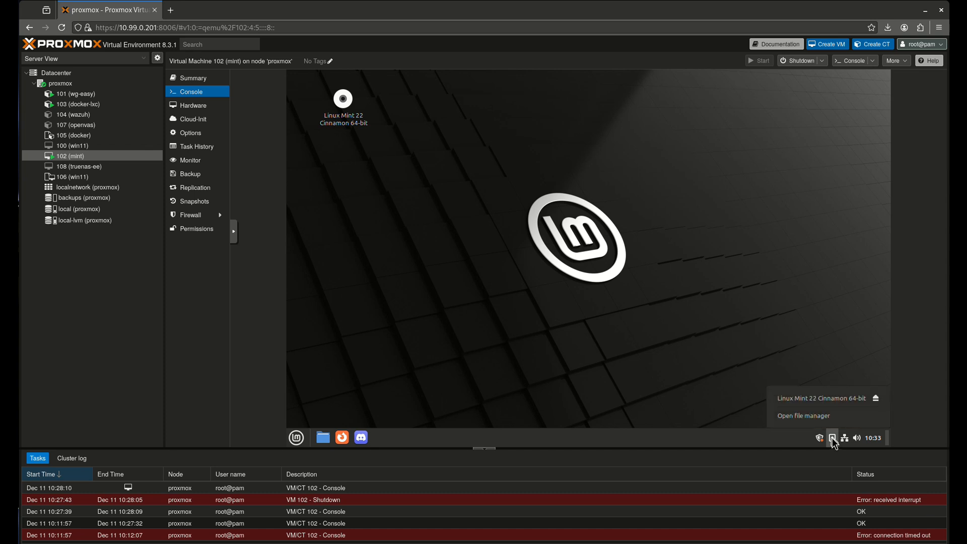
click(856, 404)
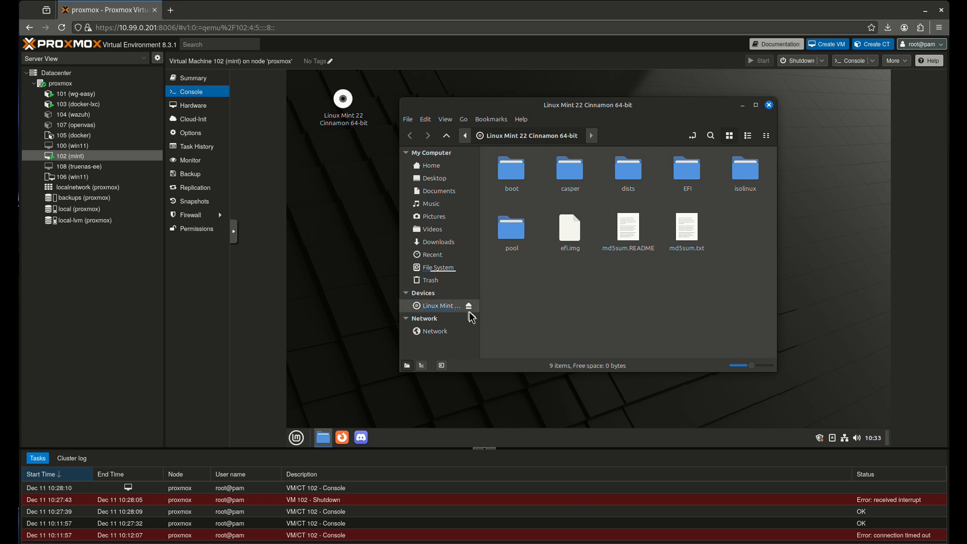
click(469, 307)
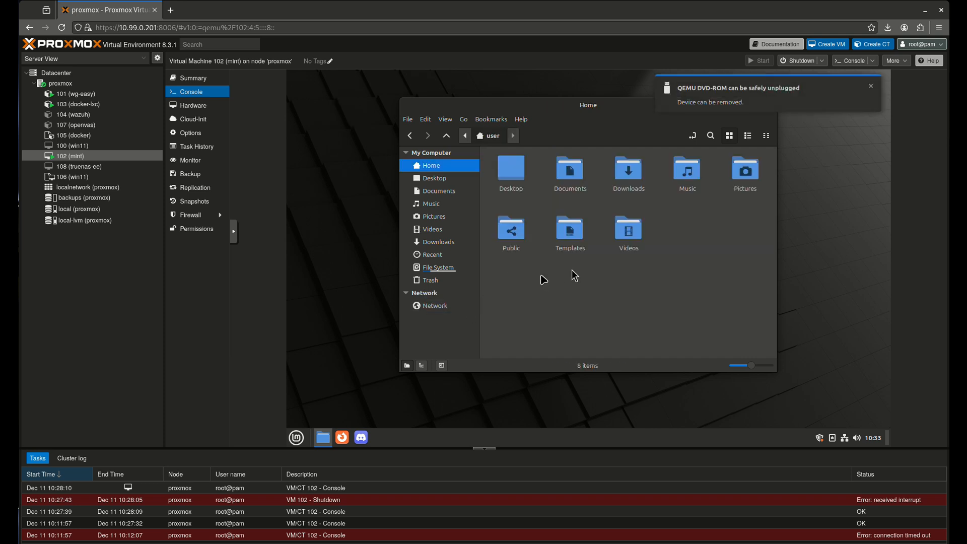
click(873, 90)
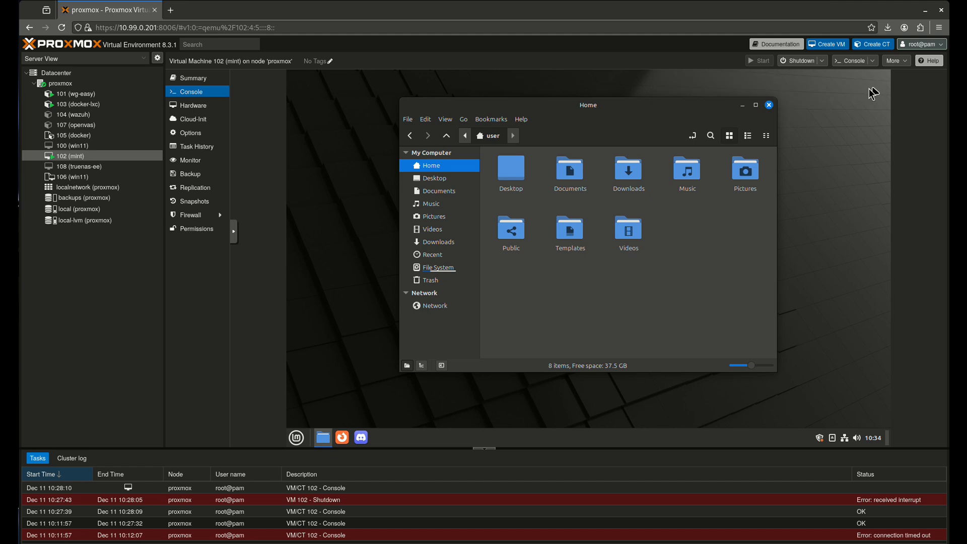
click(770, 105)
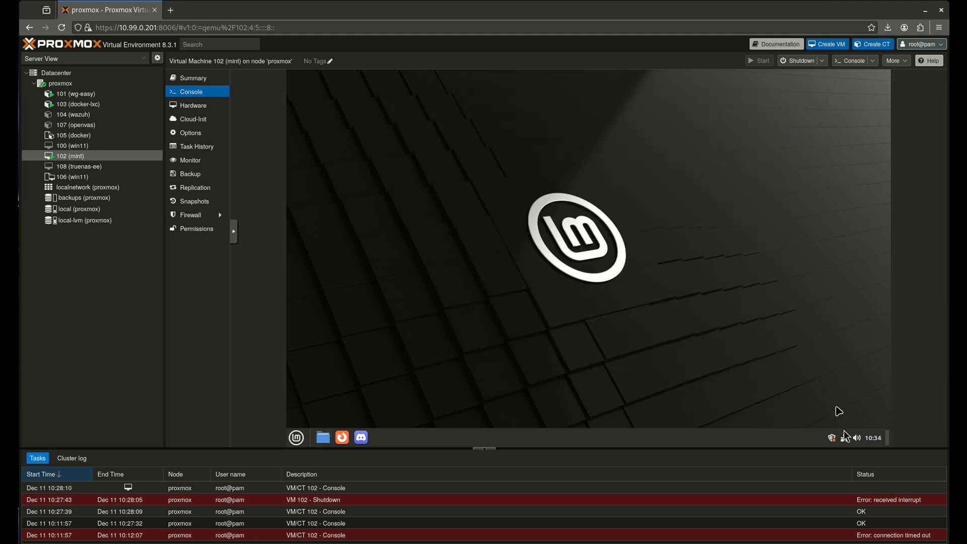
click(848, 439)
click(848, 439)
click(858, 438)
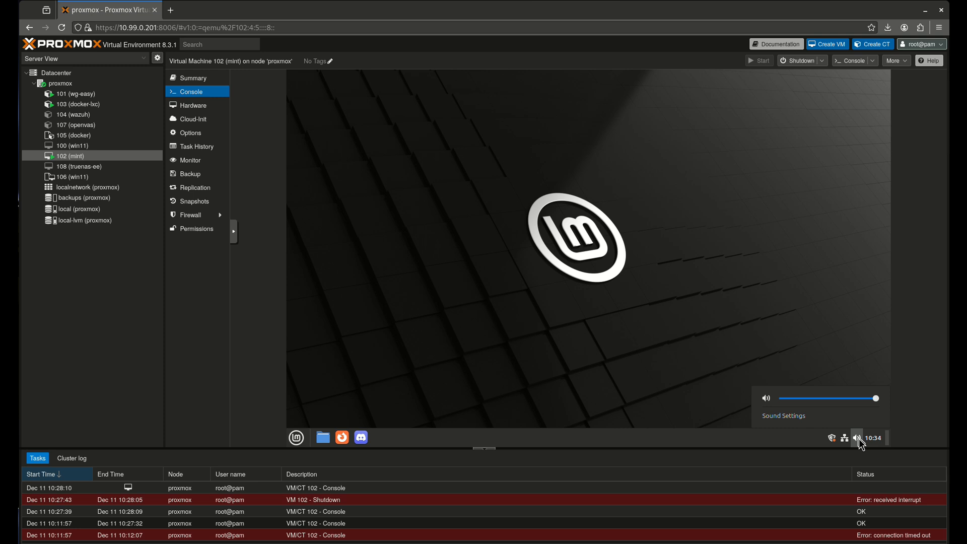
click(827, 416)
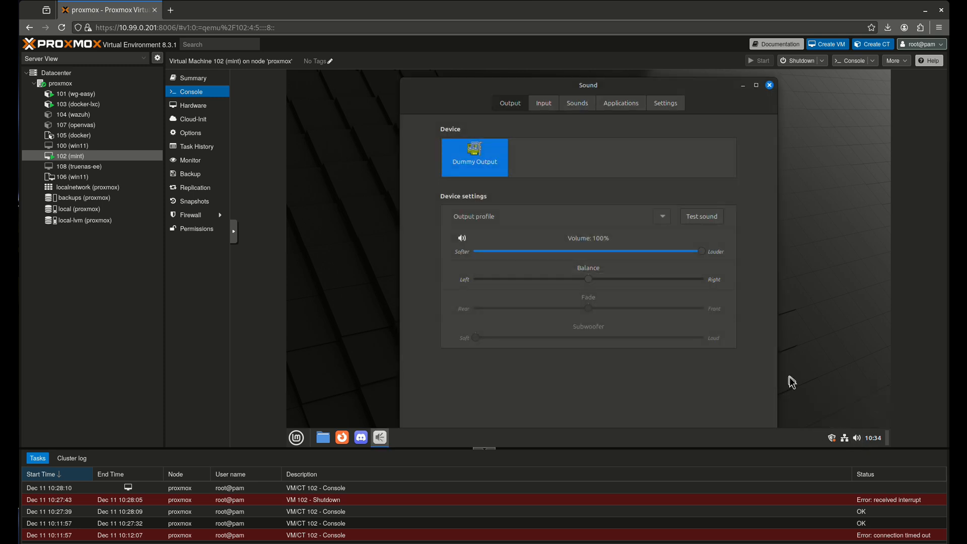
click(542, 105)
click(584, 104)
click(620, 103)
click(665, 103)
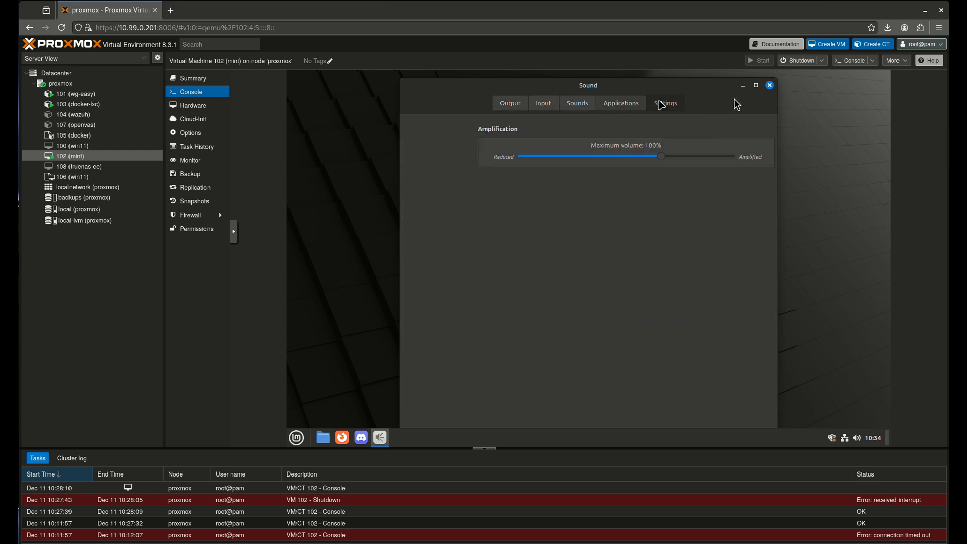
click(769, 86)
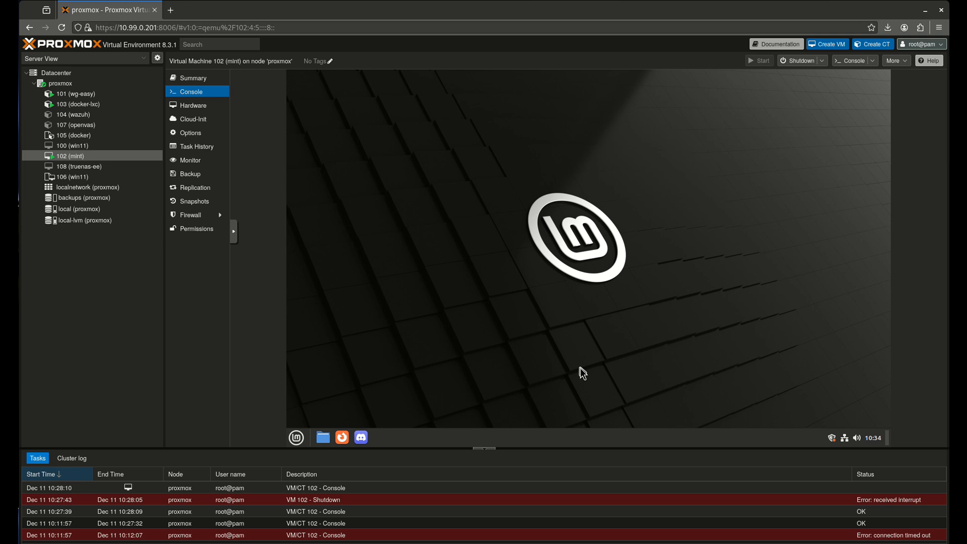
click(297, 437)
Launch Firefox unmaximized, dismiss its notification bars, set Bookmarks Toolbar to Never Show, then close it
click(388, 442)
click(345, 435)
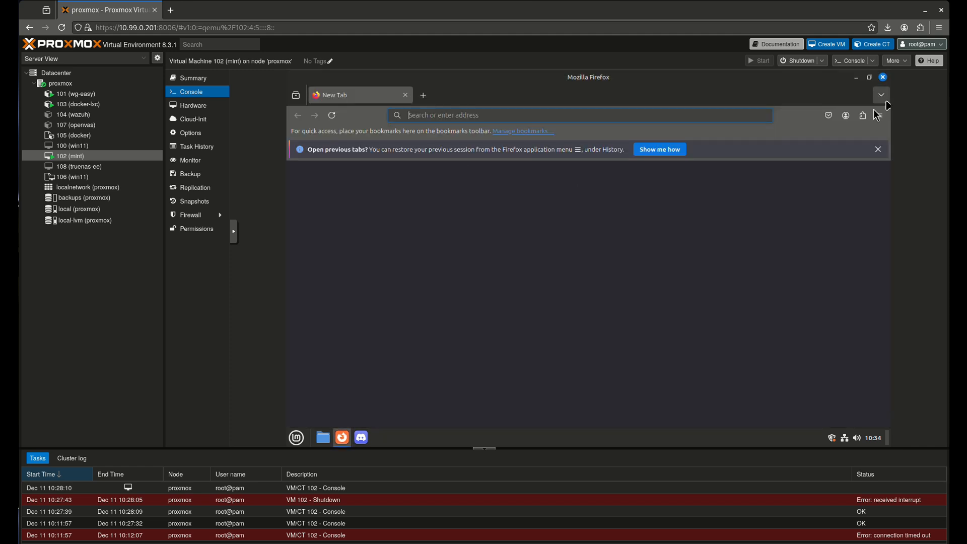
double_click(611, 79)
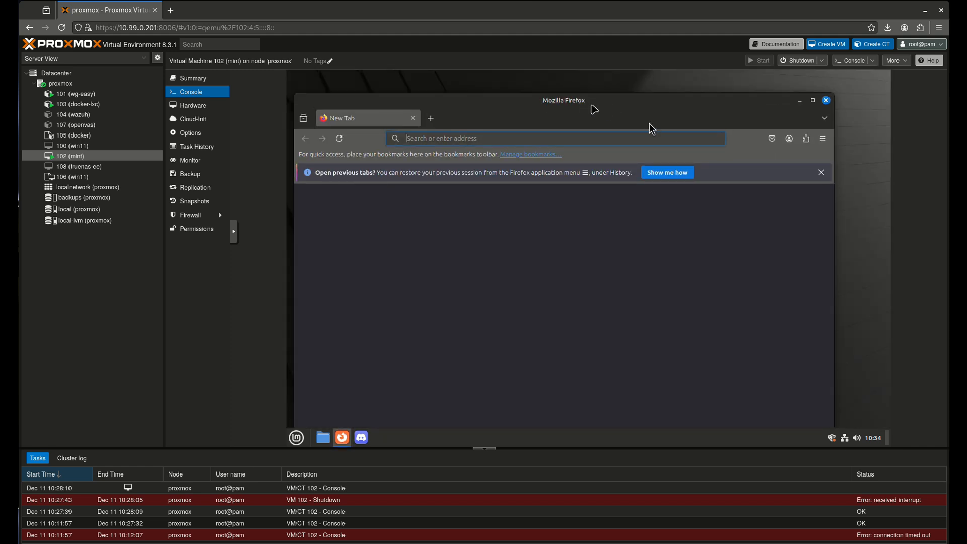
click(821, 173)
right_click(753, 158)
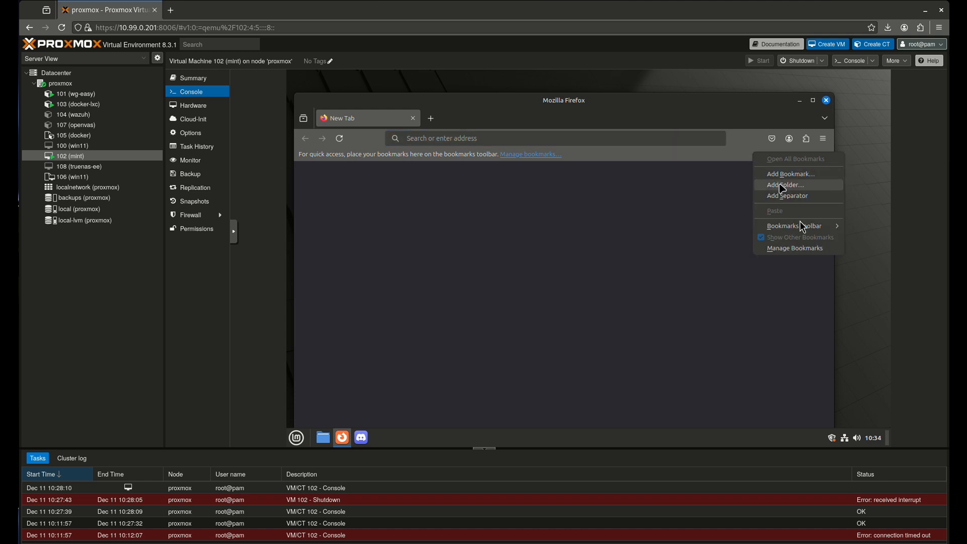
mouse_move(802, 226)
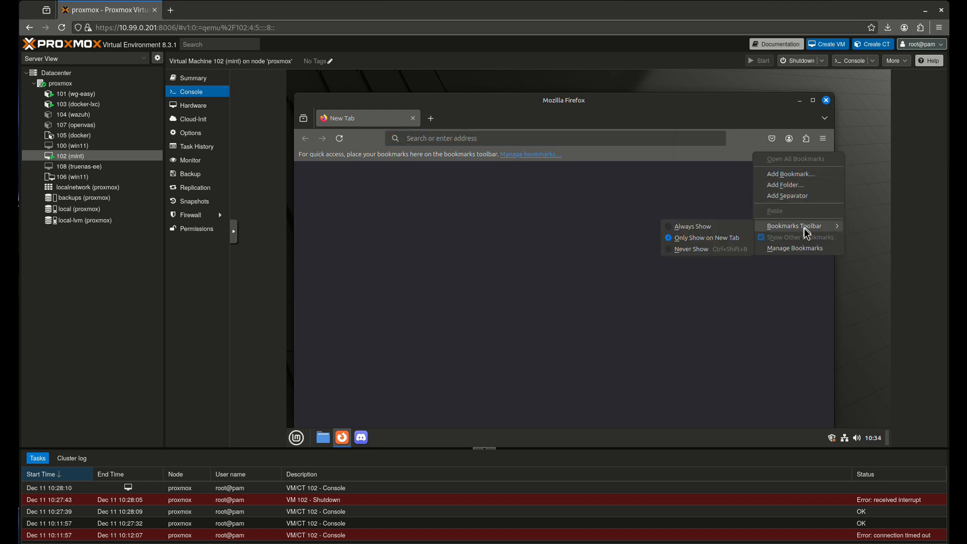
click(709, 249)
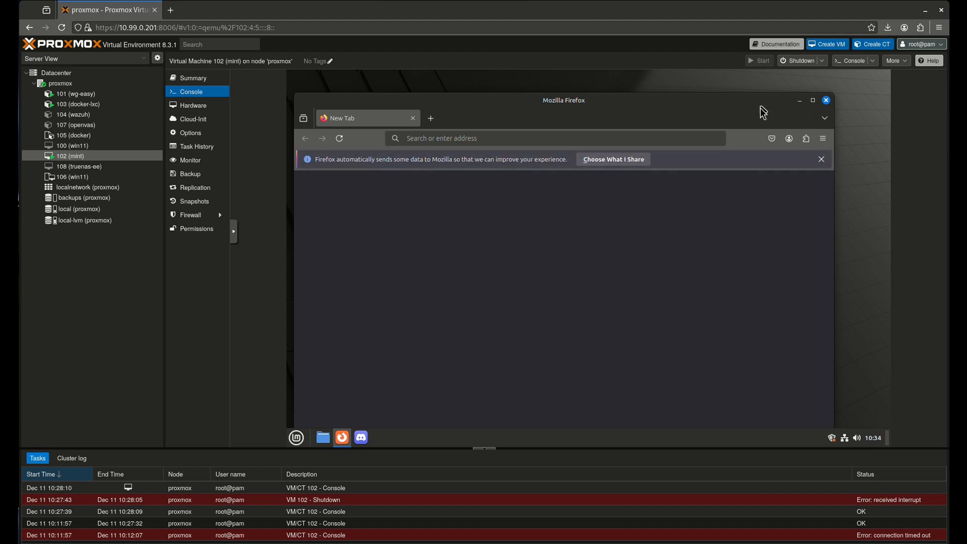
click(822, 162)
drag(708, 97, 732, 93)
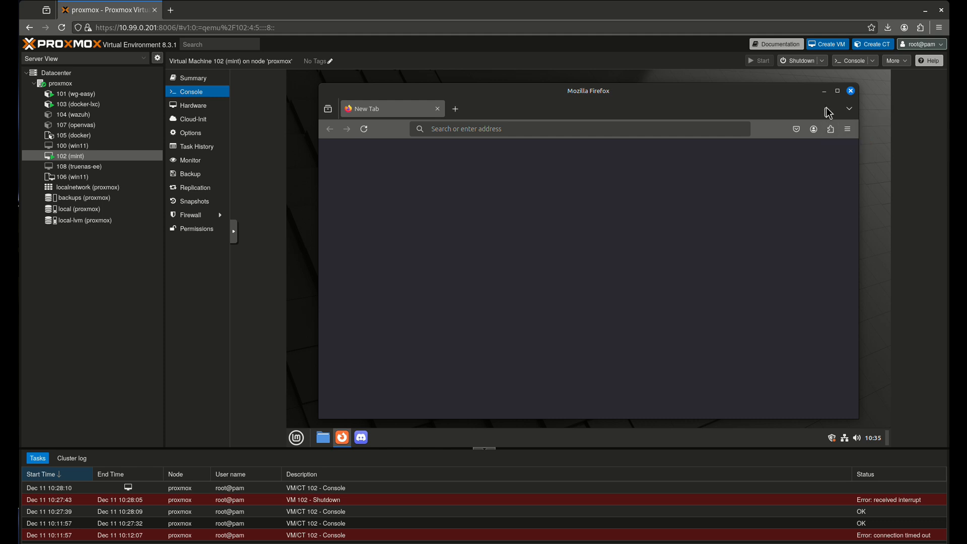
click(851, 92)
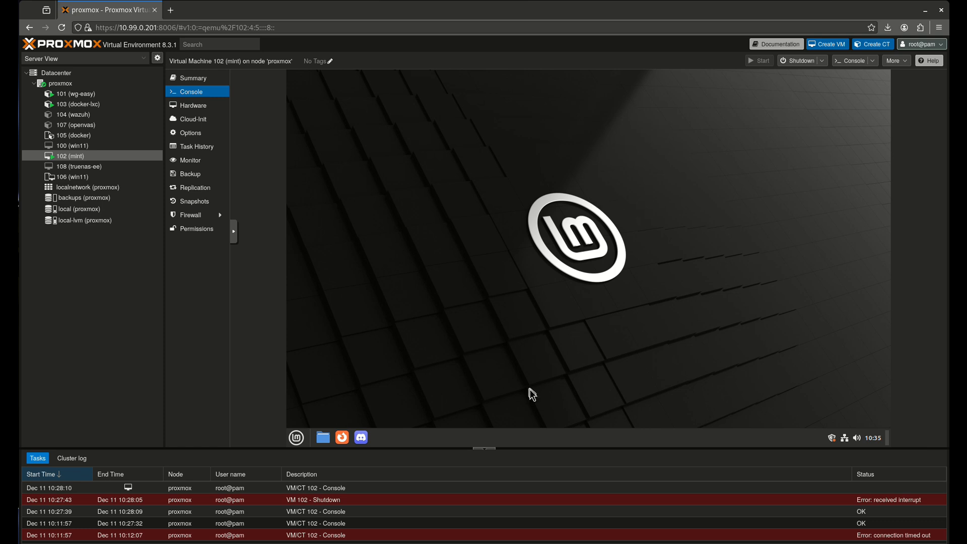